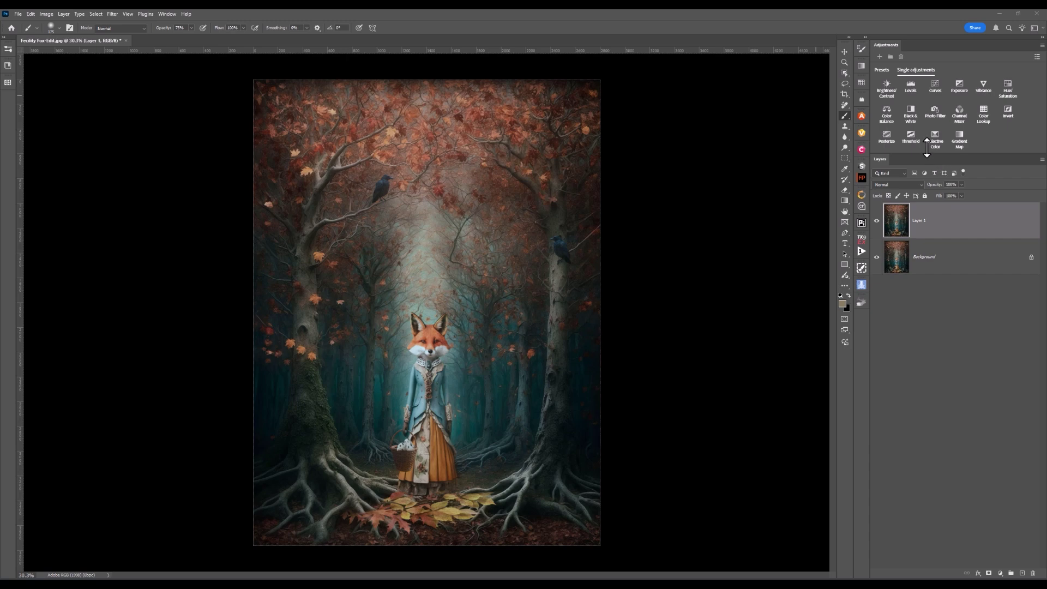
Add a Black & White adjustment layer above Layer 1, compare it, then lower Cyans to -60 and adjust Blues
click(911, 112)
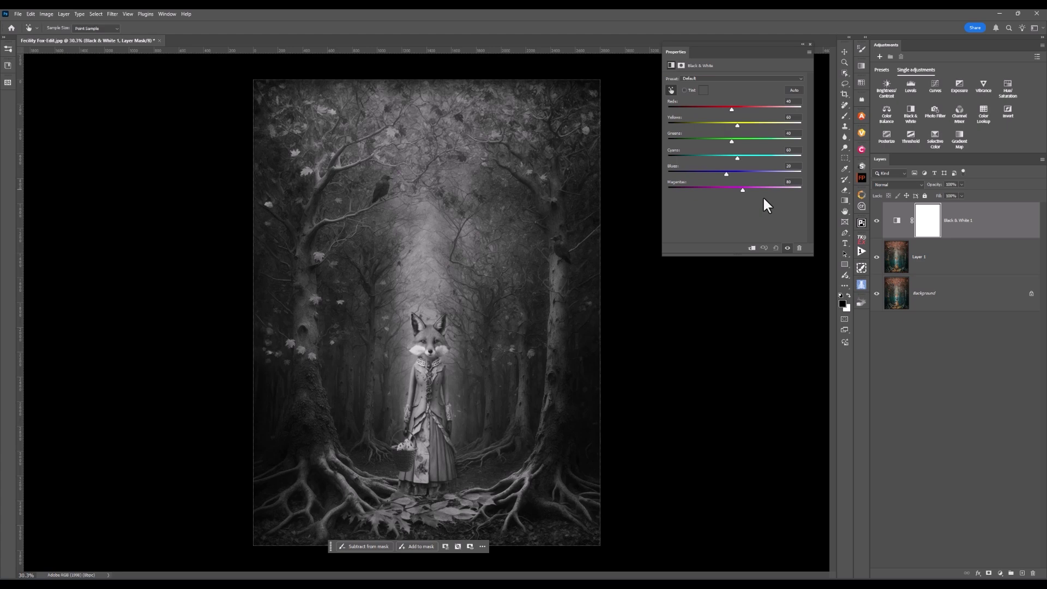
click(877, 221)
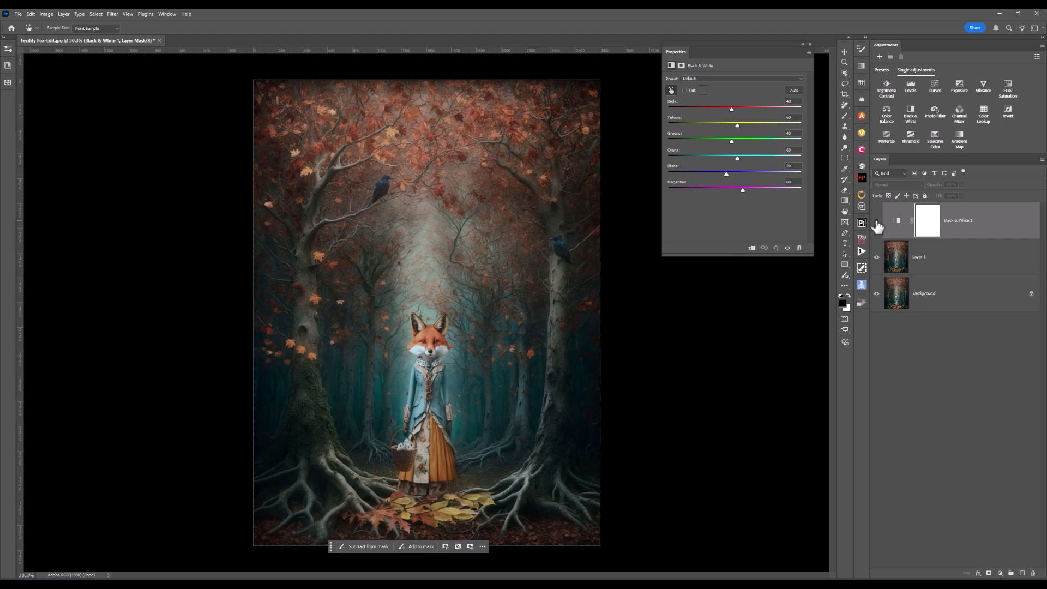
click(877, 221)
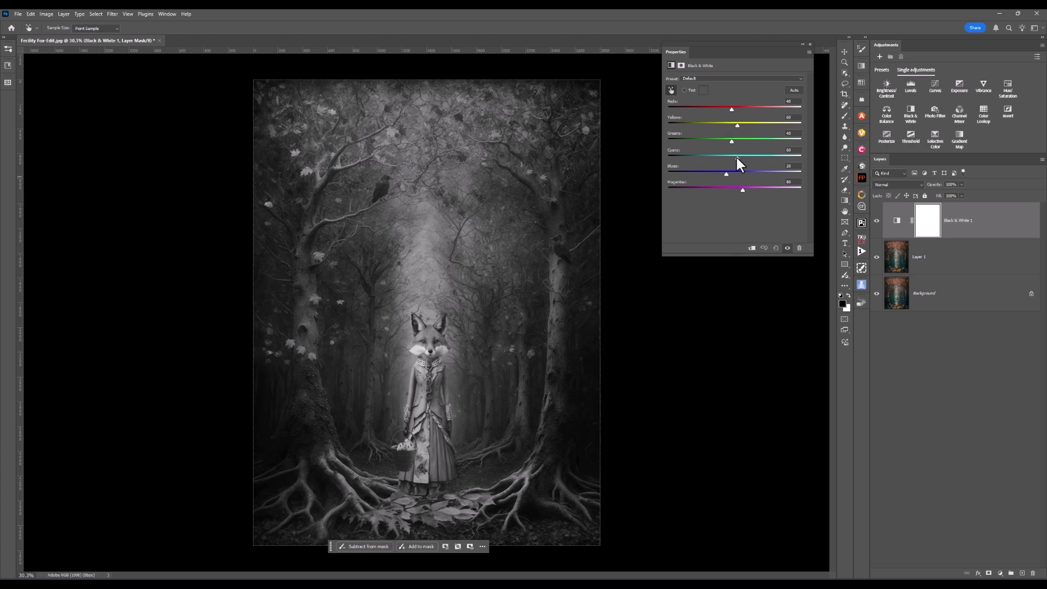
mouse_move(737, 157)
mouse_down()
mouse_move(715, 159)
mouse_move(729, 159)
mouse_up()
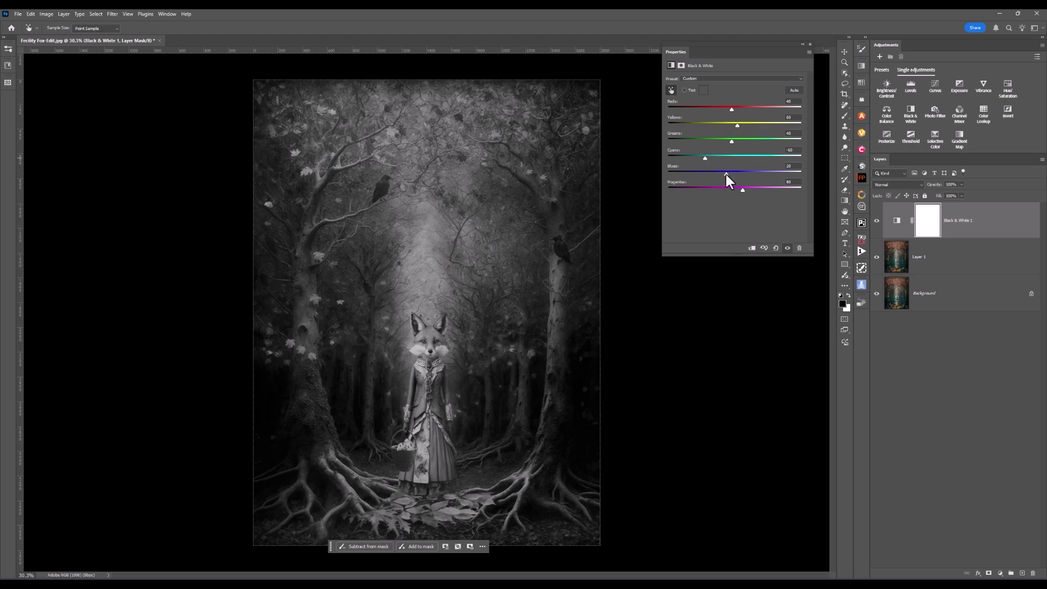
drag(726, 173, 748, 182)
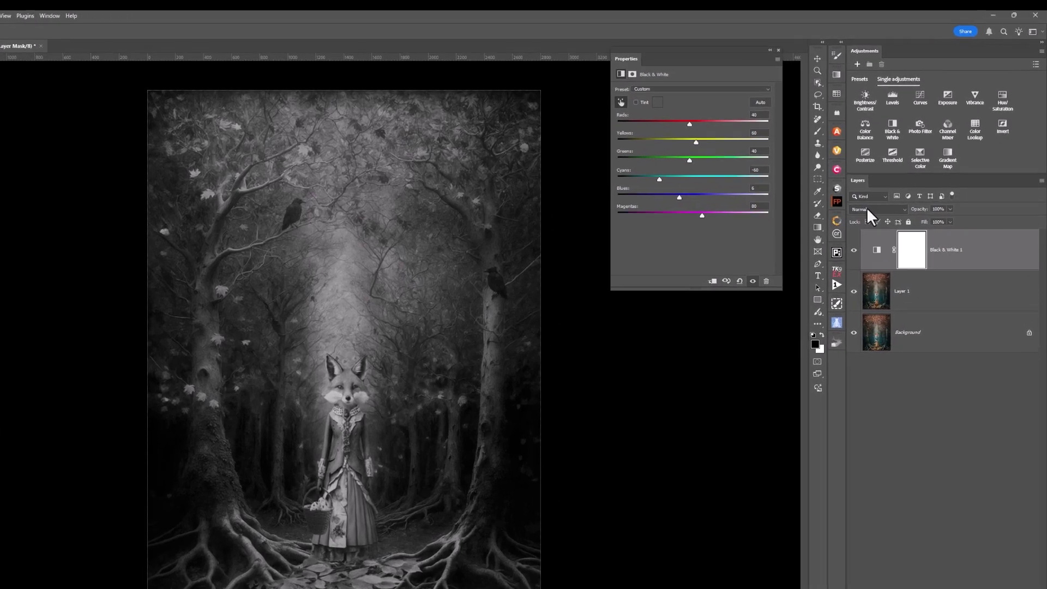
Blend Black & White 1 in Soft Light at 57% opacity and compare it with the original
click(888, 186)
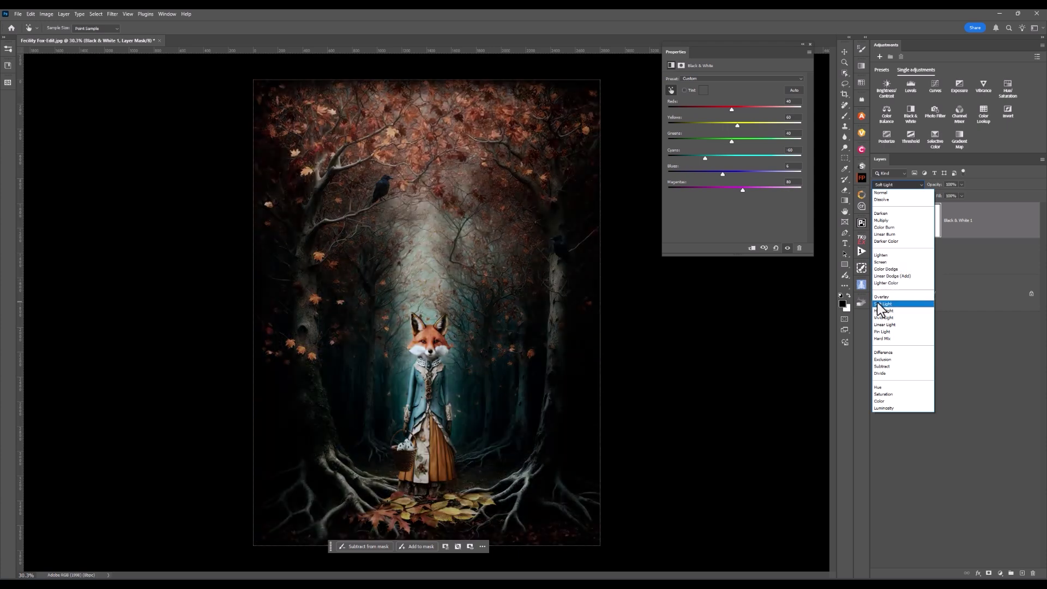
click(878, 302)
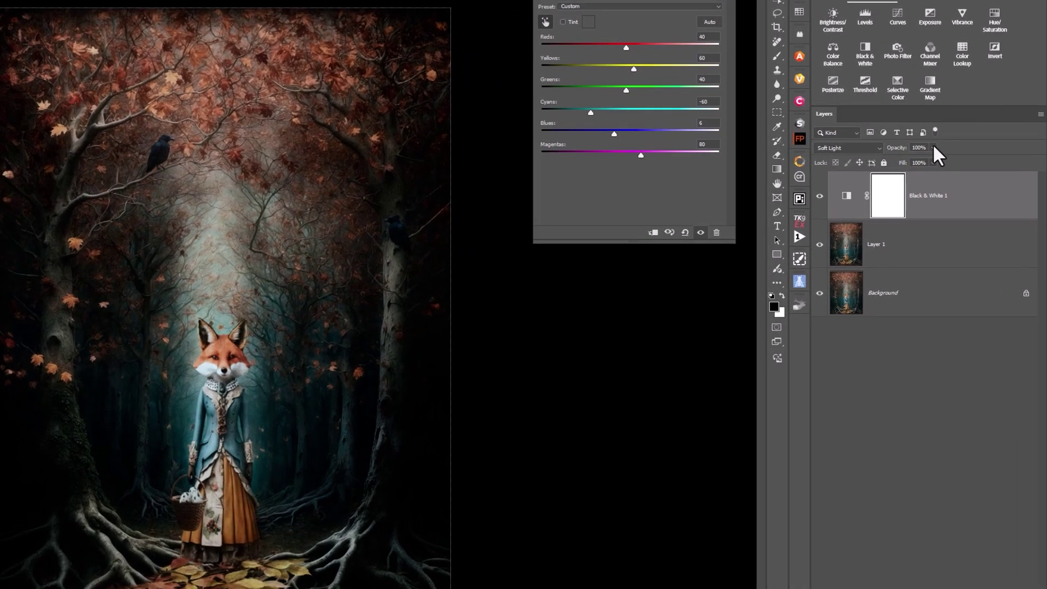
click(958, 193)
drag(909, 168, 908, 169)
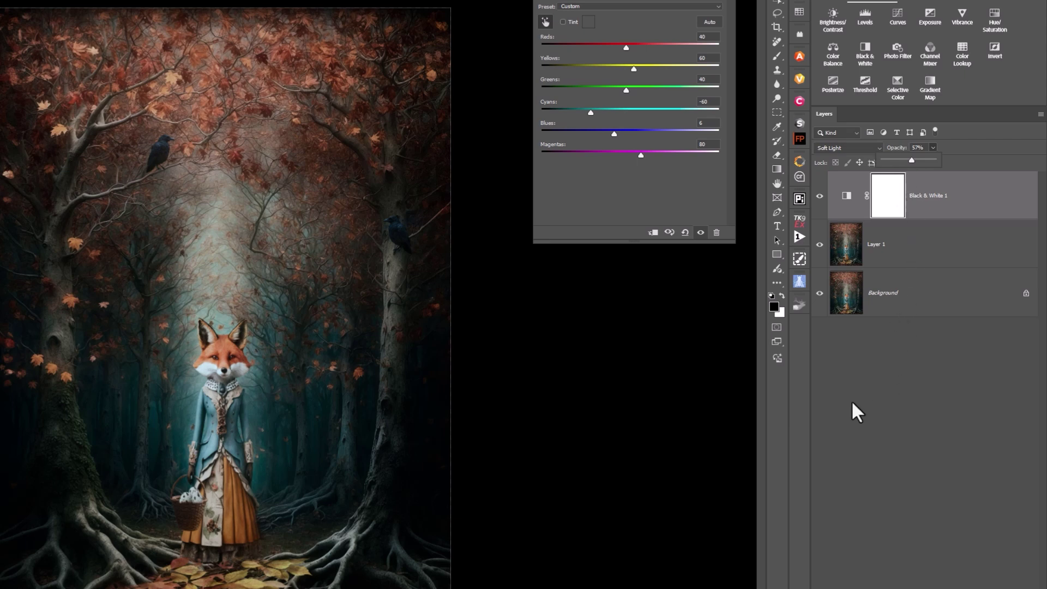
click(820, 197)
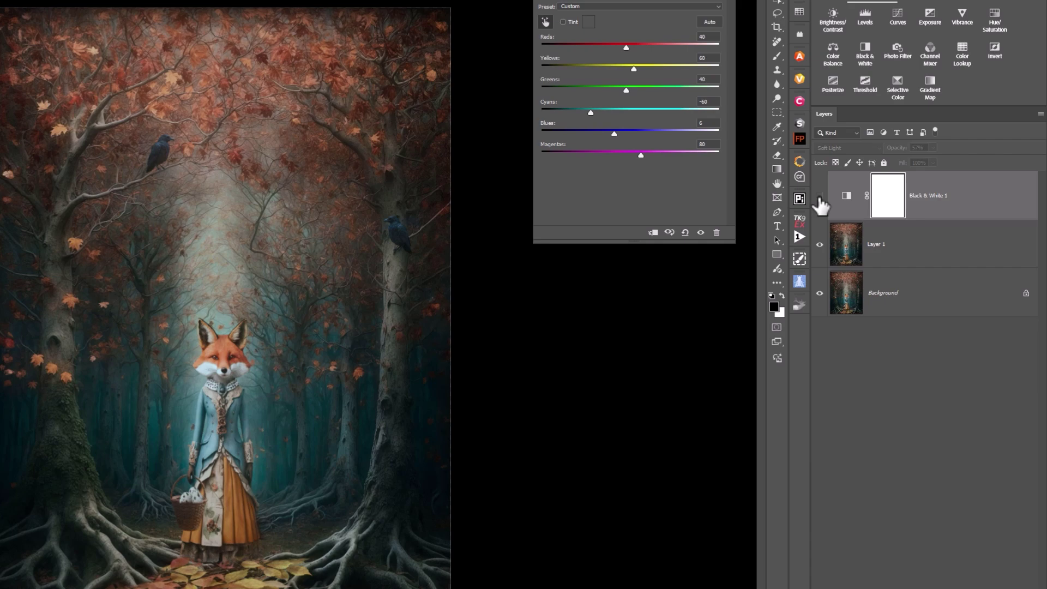
click(819, 198)
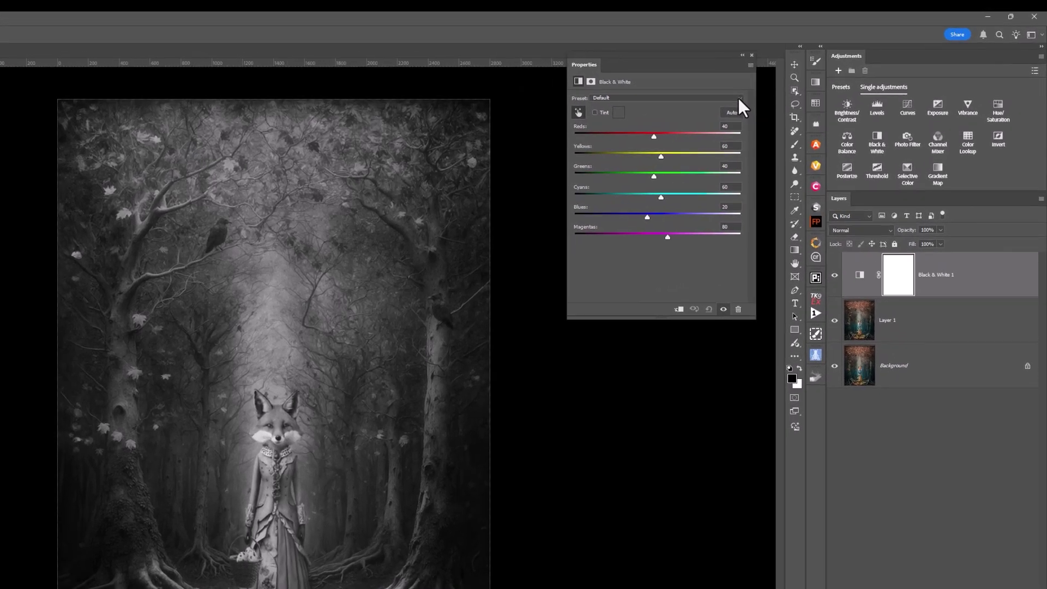
Apply the Infrared preset to Black & White 1 and compare it with the original
click(738, 98)
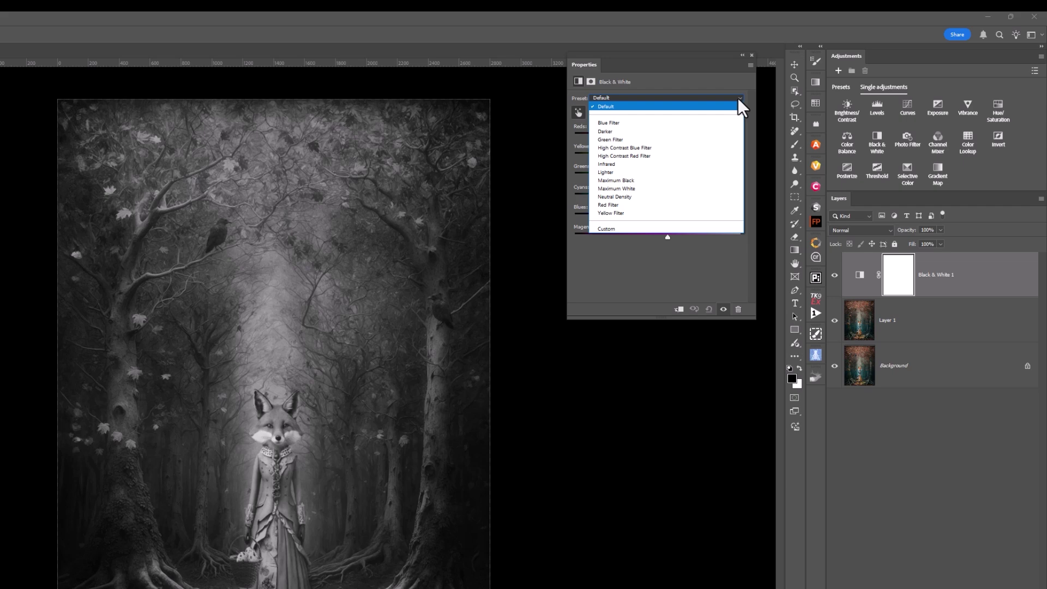
click(630, 164)
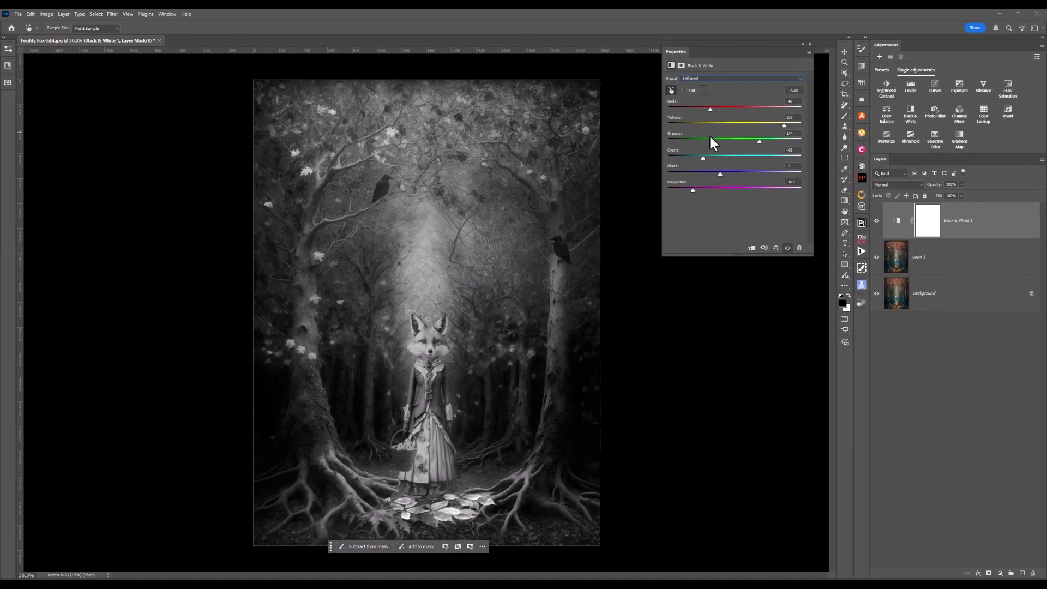
click(876, 220)
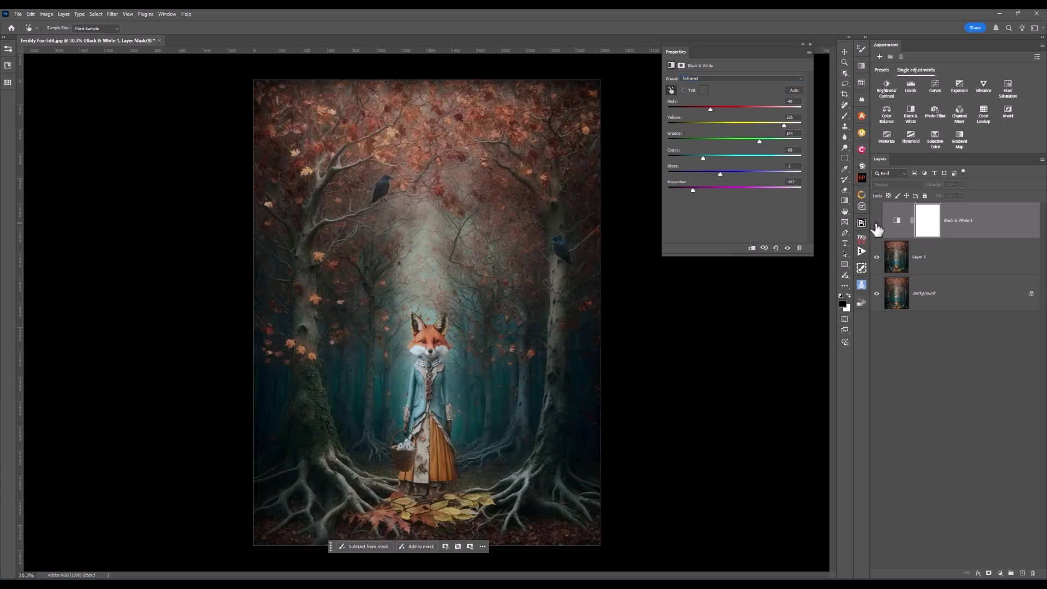
click(876, 221)
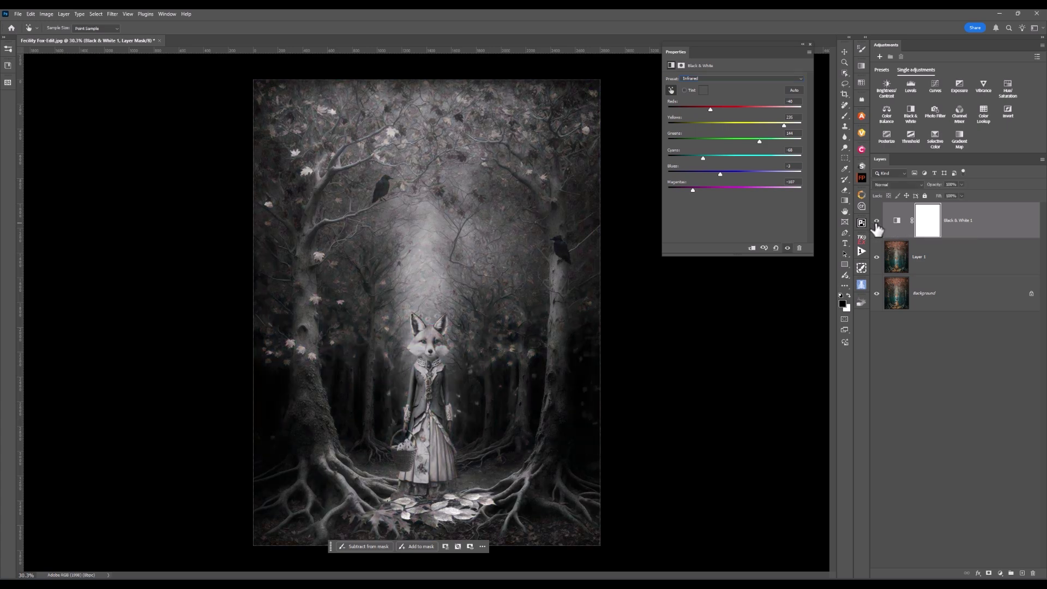
click(876, 221)
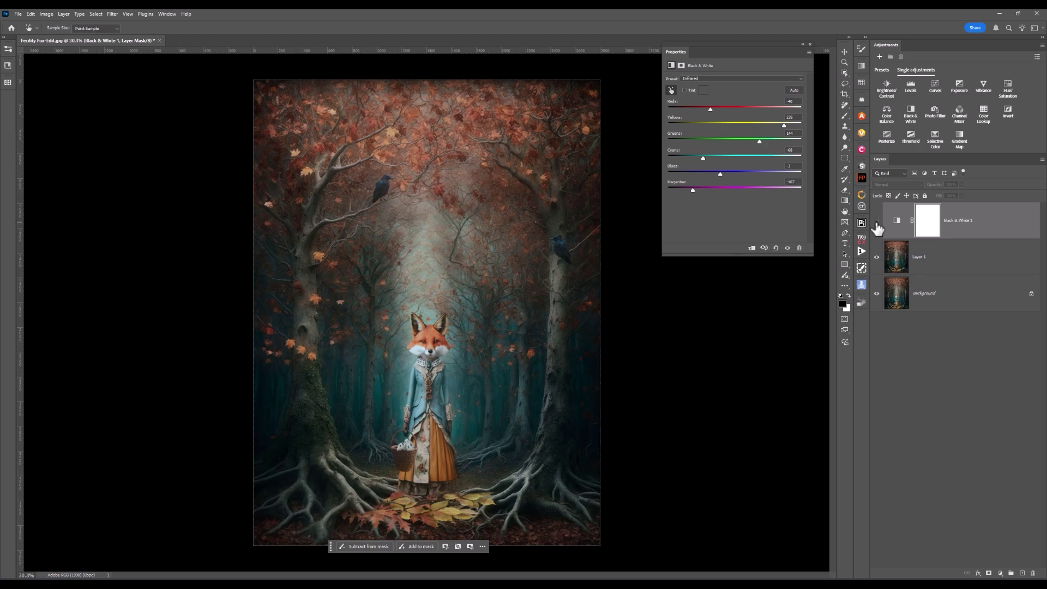
click(877, 222)
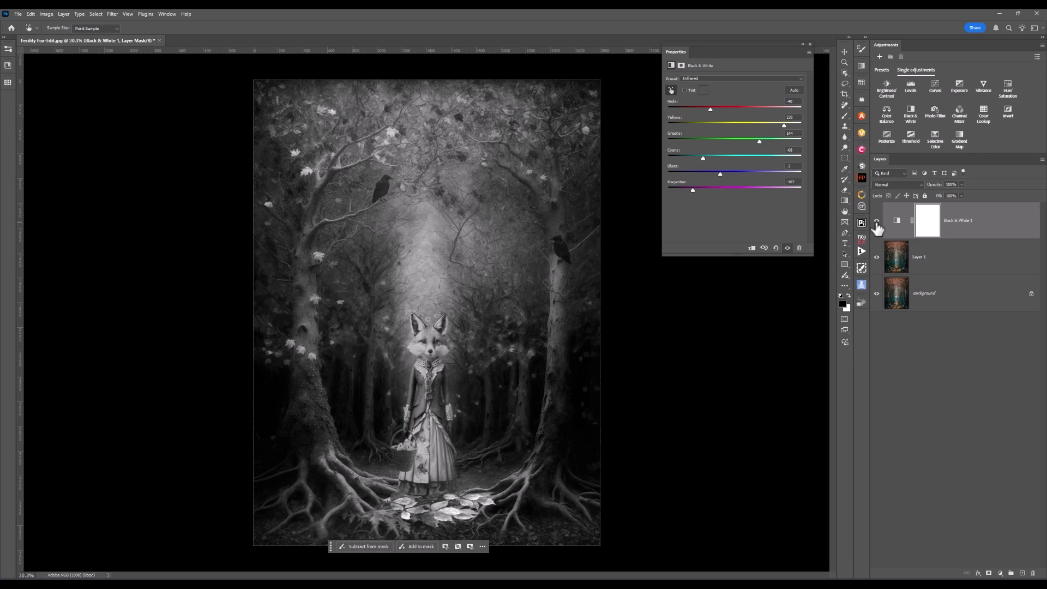
Switch the Infrared Black & White layer to Multiply blending and compare it with the original
click(904, 185)
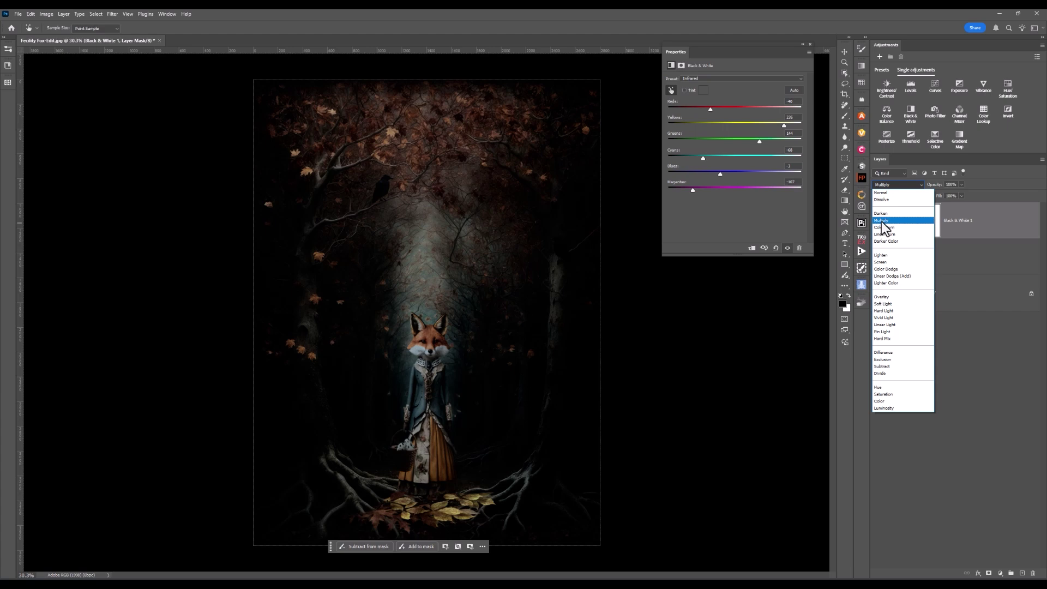
click(881, 220)
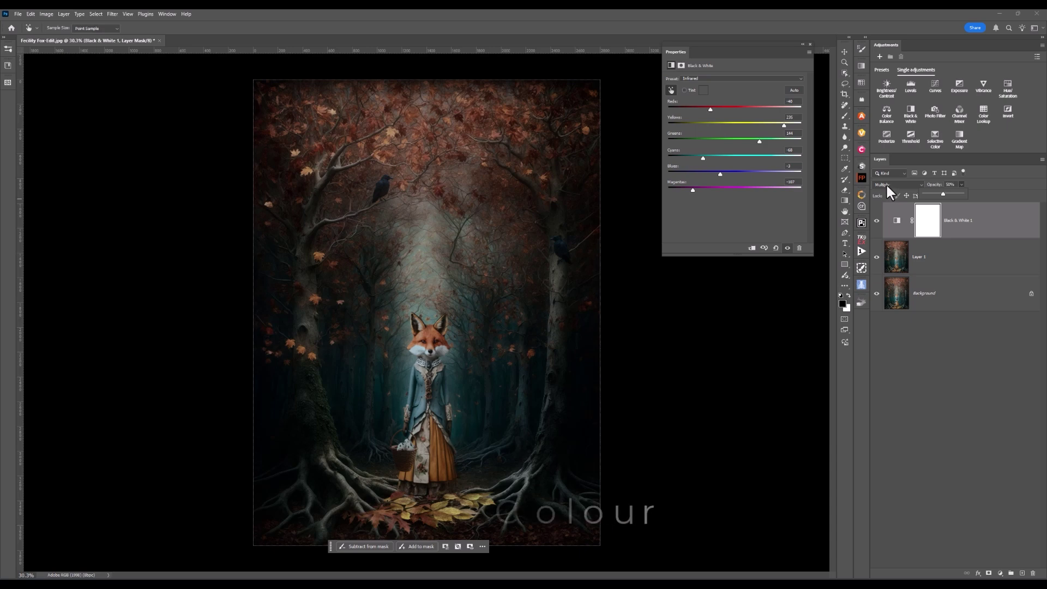
click(877, 221)
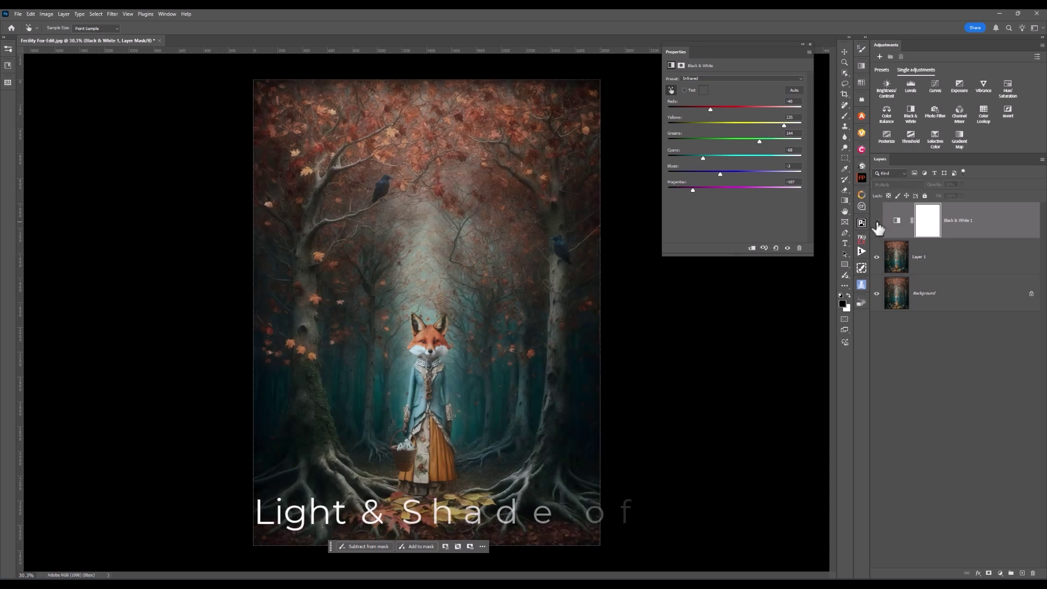
click(877, 221)
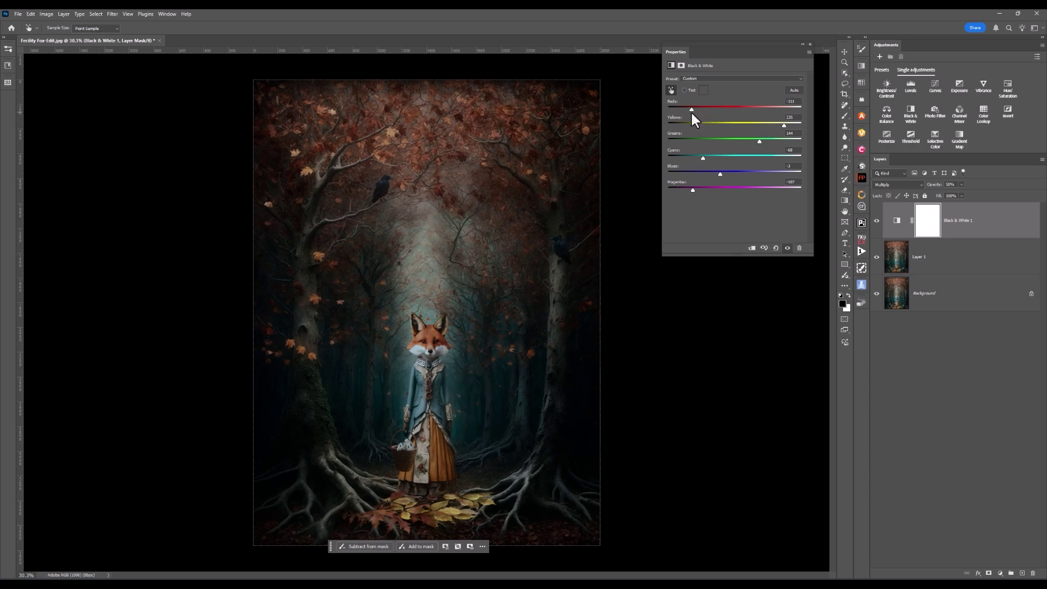
Raise Reds, lower Yellows and Greens, and fine-tune Cyans into a Custom Black & White mix
drag(692, 113, 708, 114)
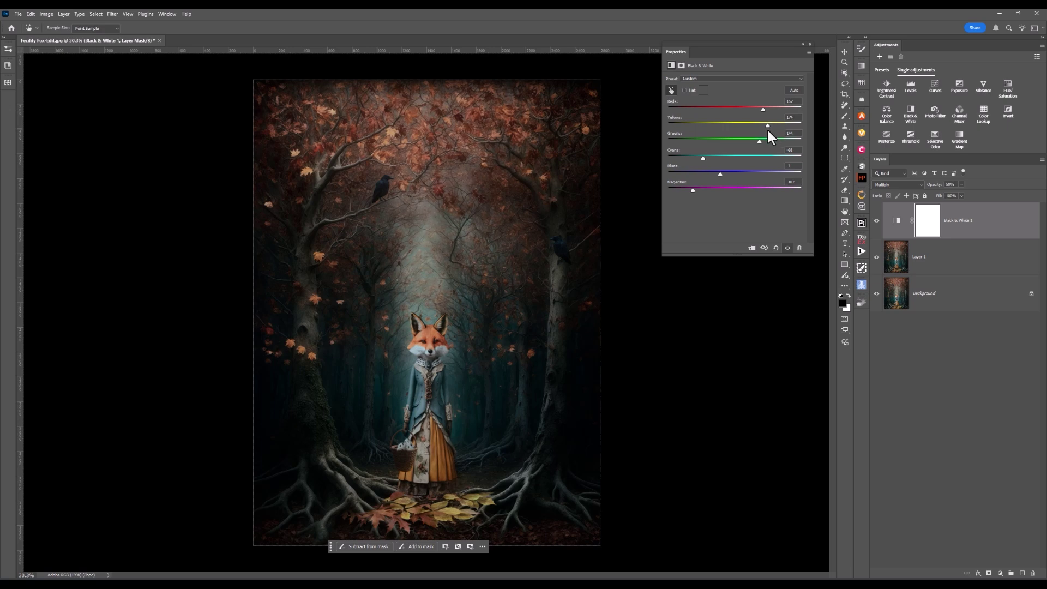
drag(759, 130, 744, 131)
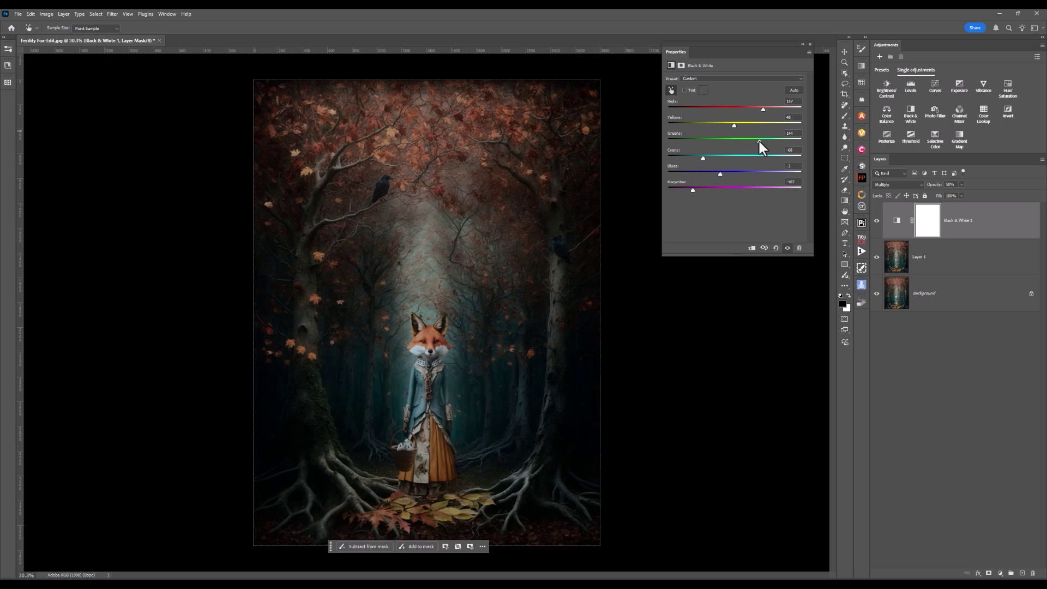
drag(759, 141, 742, 142)
drag(748, 150, 730, 148)
drag(703, 157, 730, 157)
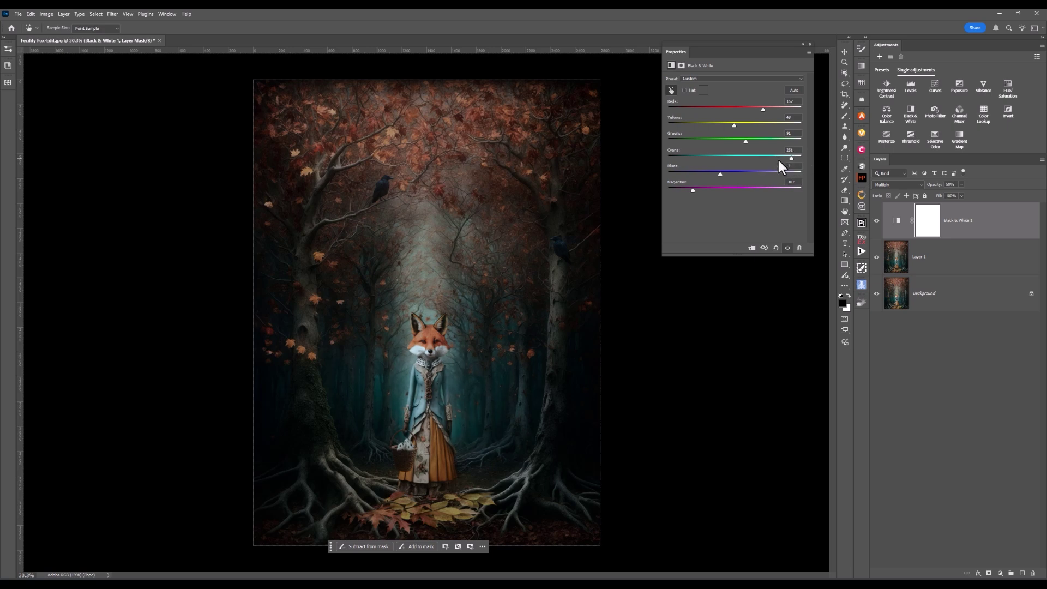
drag(776, 159, 728, 164)
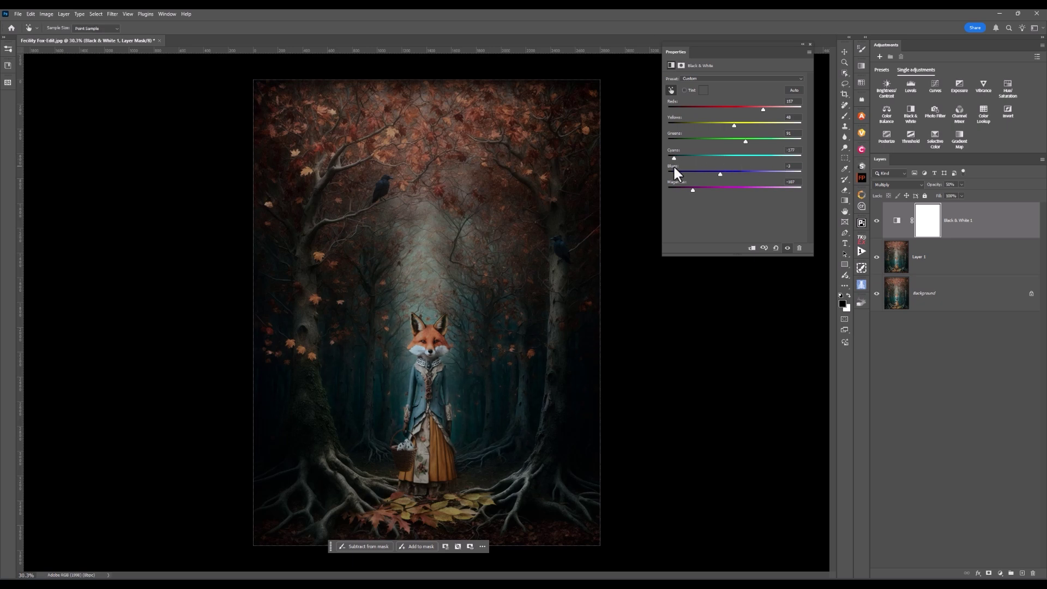
drag(669, 166, 694, 166)
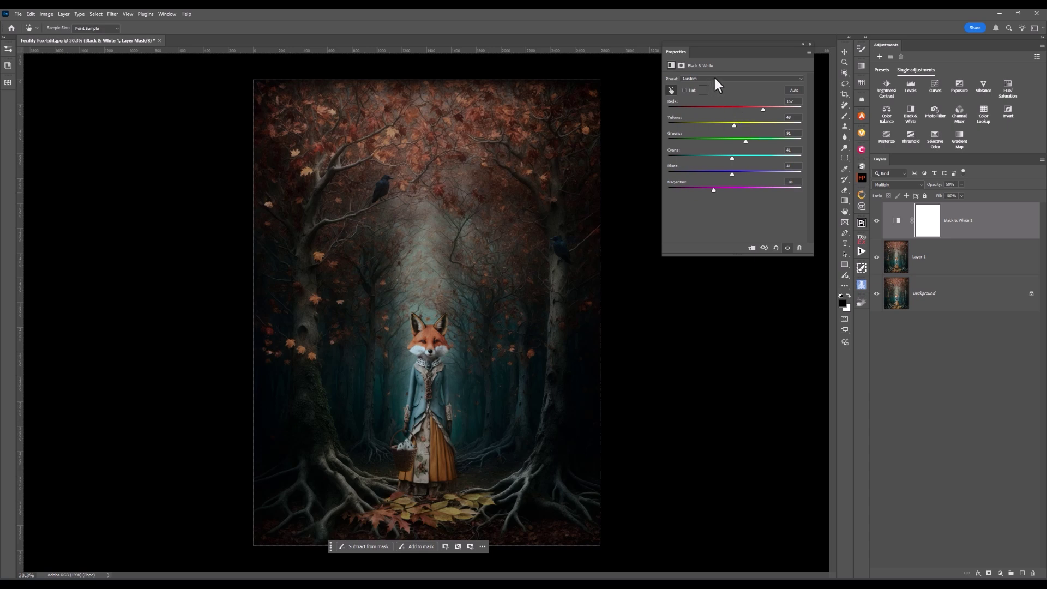
Apply the Maximum Black preset and return Black & White 1 to Normal blending
click(800, 80)
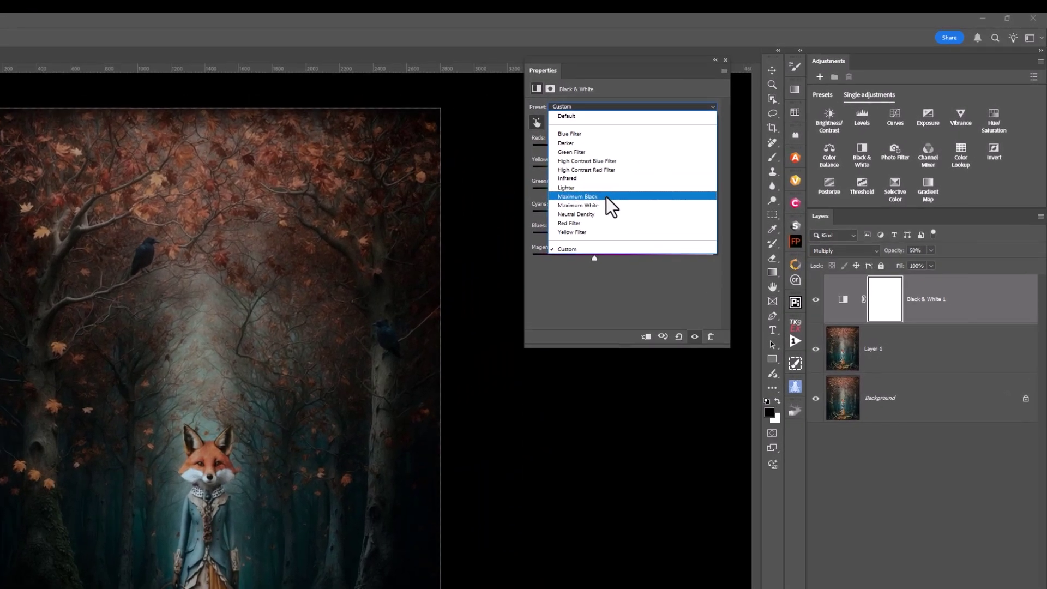
click(606, 197)
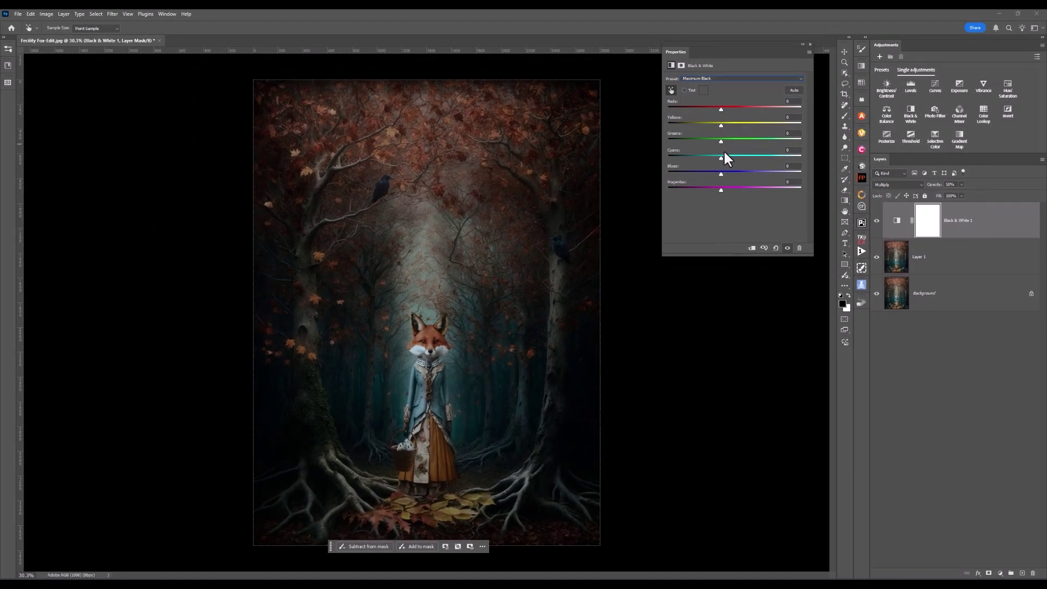
click(911, 185)
click(899, 192)
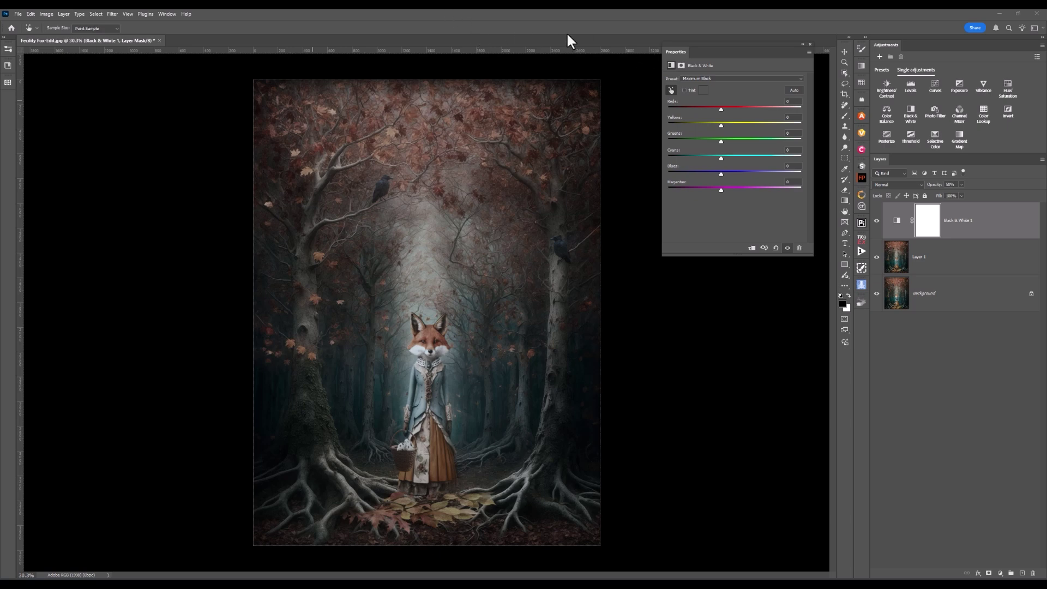
Undo back to the Default preset sliders (40/60/40/60/20/80) and raise opacity to 100%
key(ctrl+z)
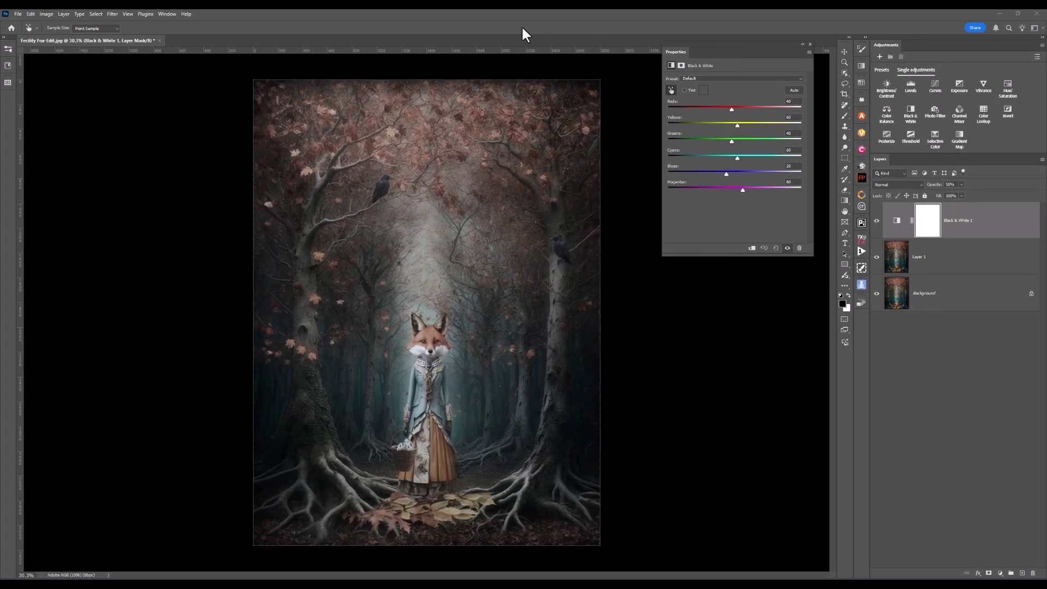
key(0)
Switch the Black & White preset from Default to Yellow Filter
click(799, 77)
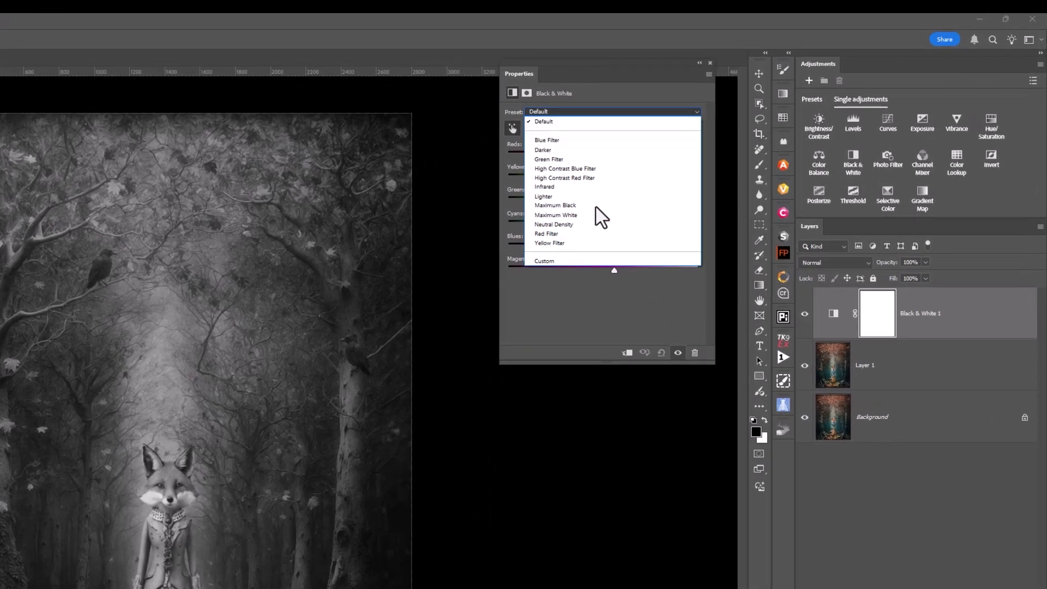
click(556, 242)
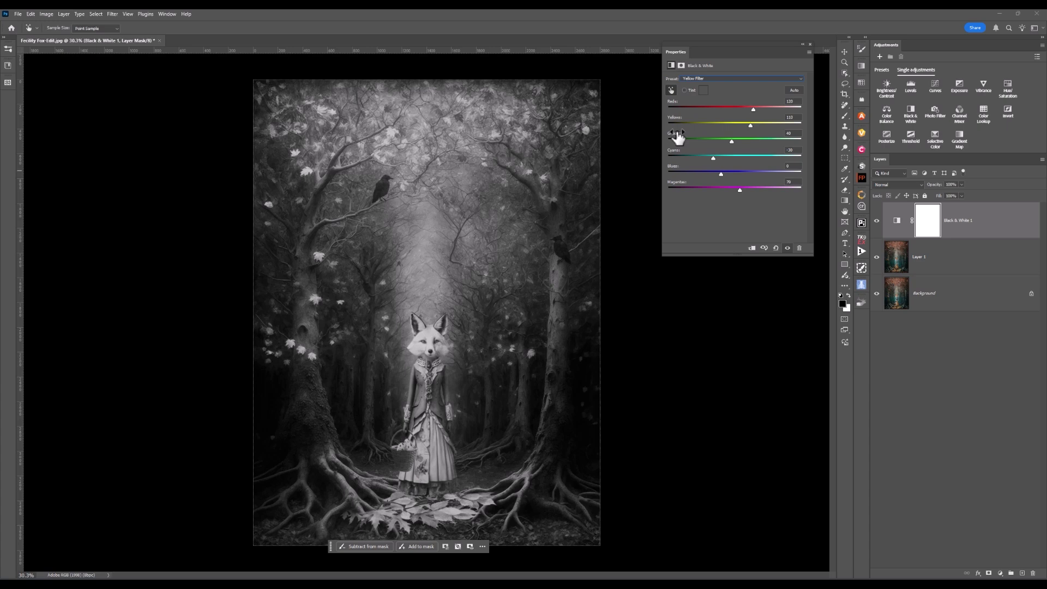
Preview blend modes from Color through Hard Light and Soft Light, then blend Black & White 1 in Screen
click(894, 186)
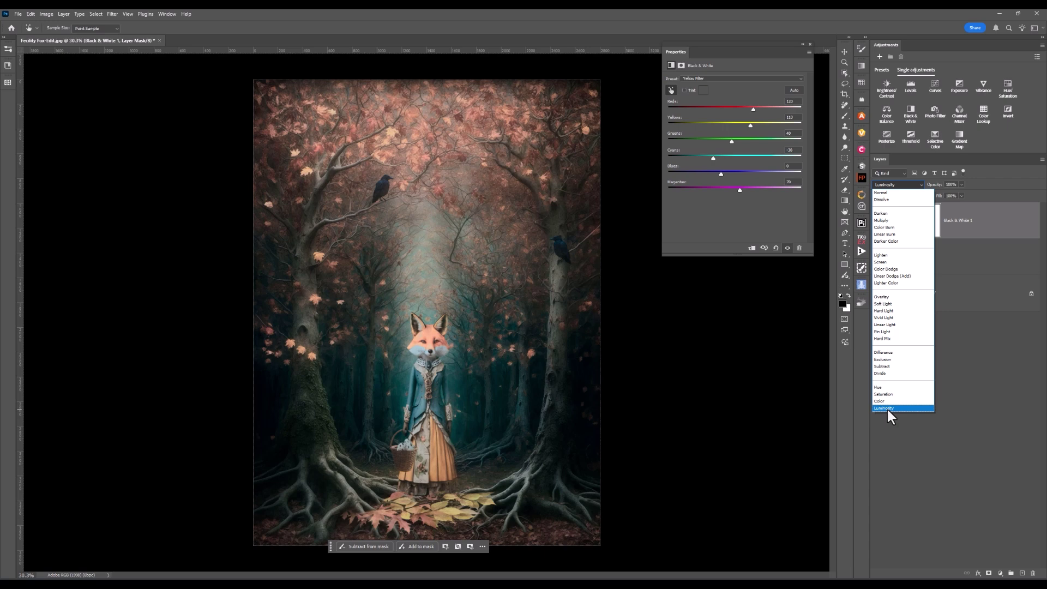
key(Up)
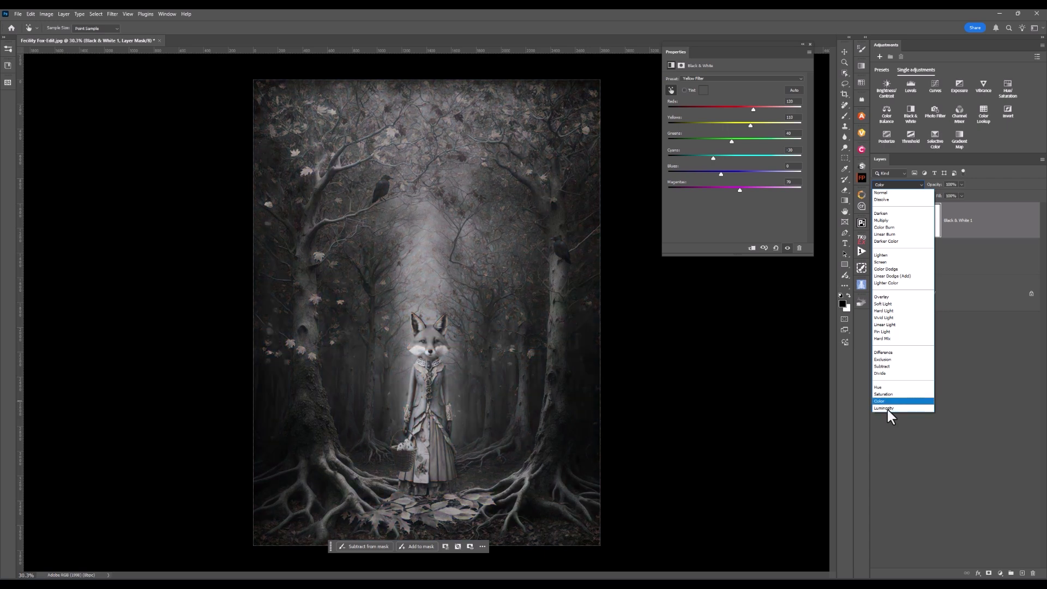
key(Up)
key(Up)
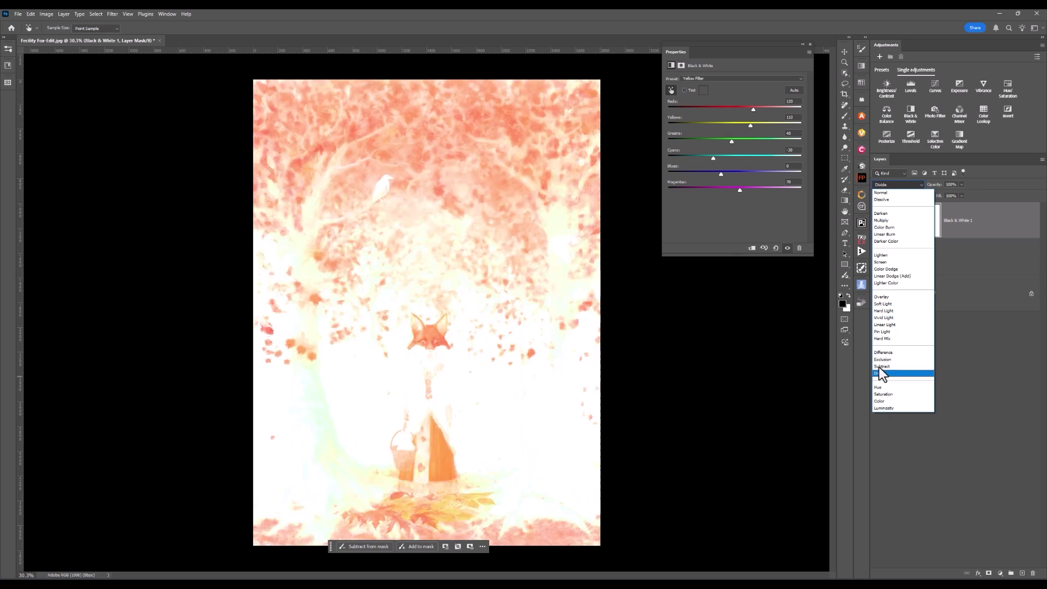
key(Up)
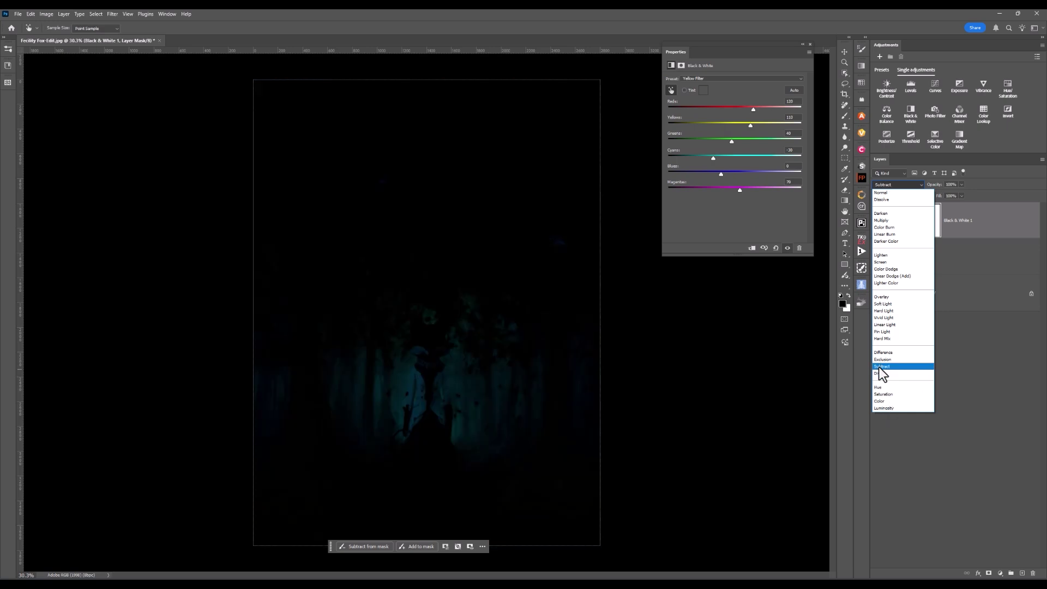
key(Up)
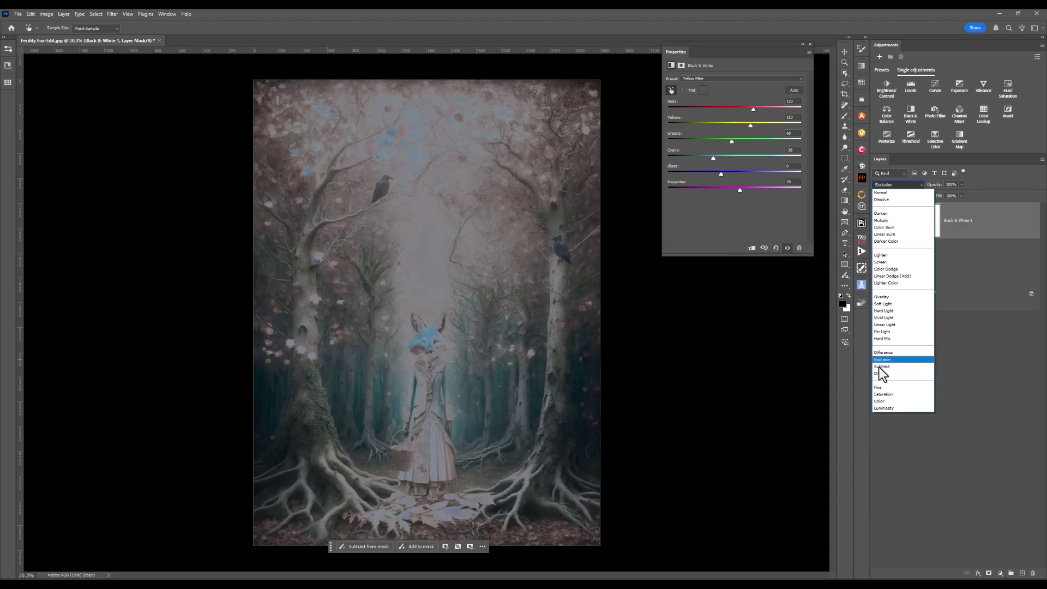
key(Up)
key(Up)
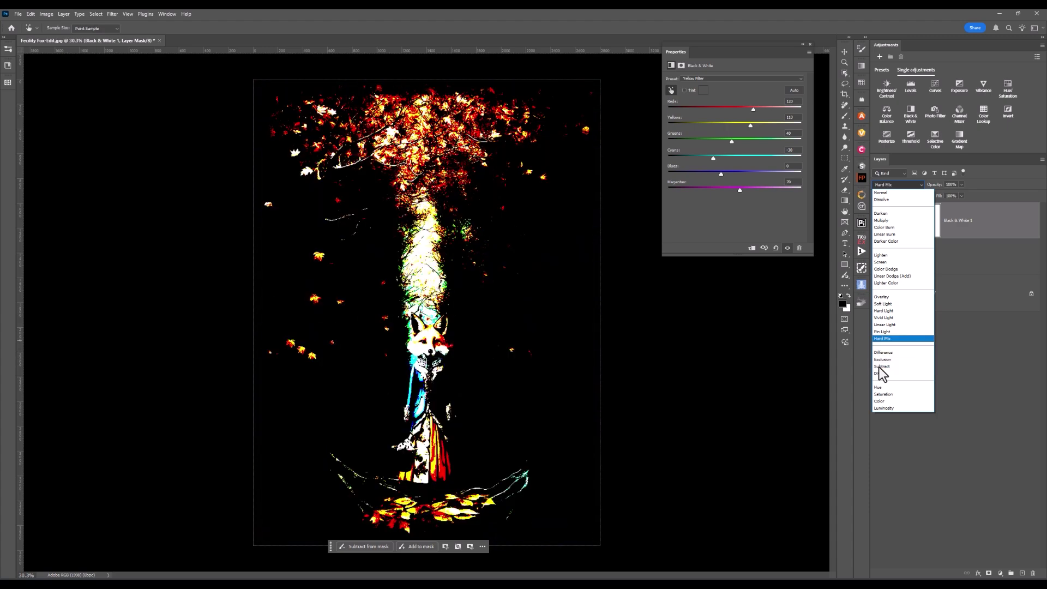
key(Up)
key(Up)
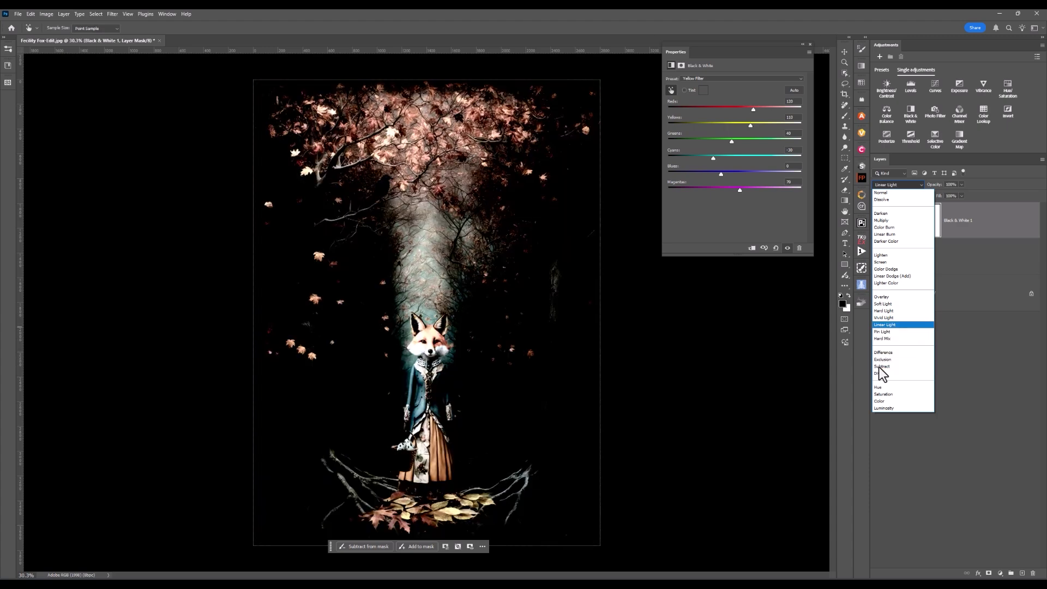
key(Up)
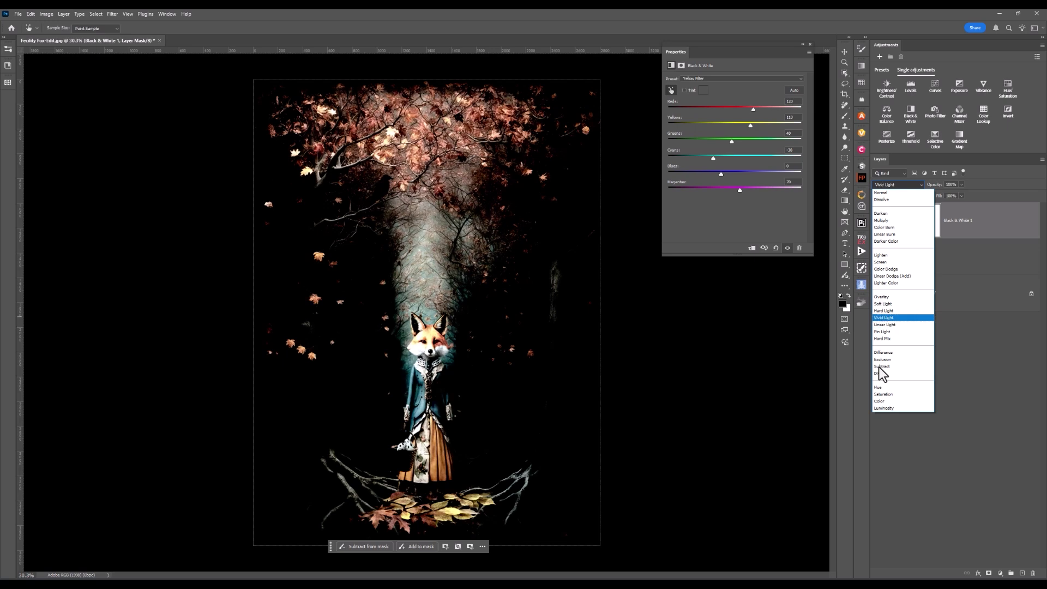
key(Up)
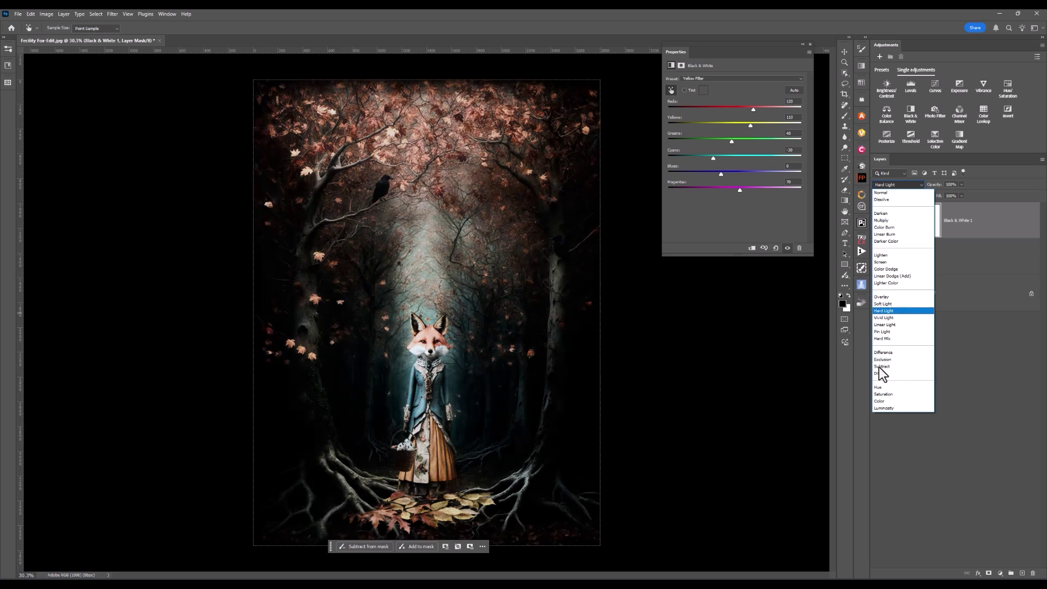
key(Up)
key(Up)
key(Down)
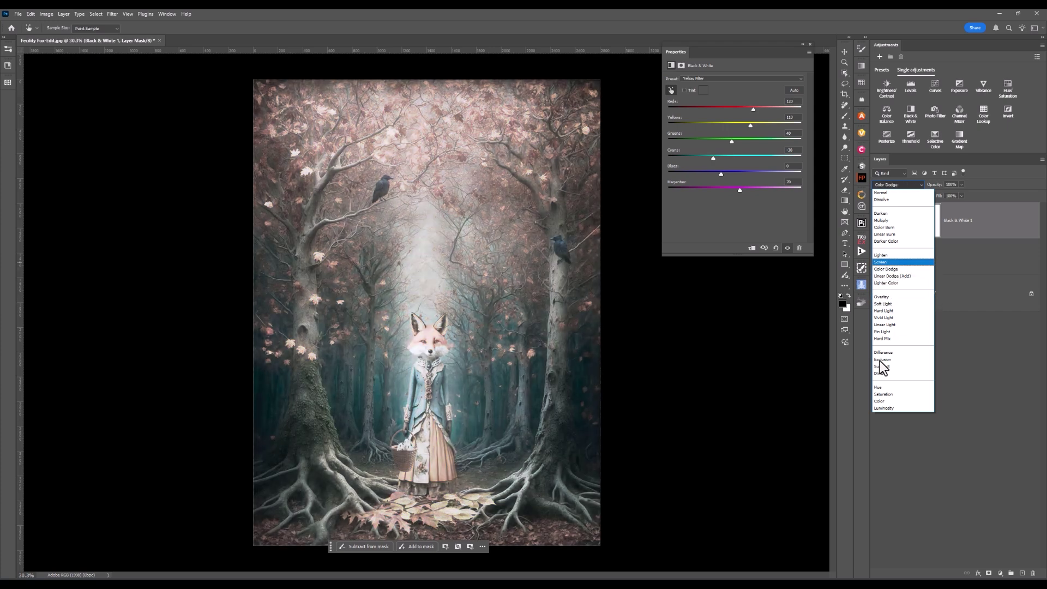
click(887, 261)
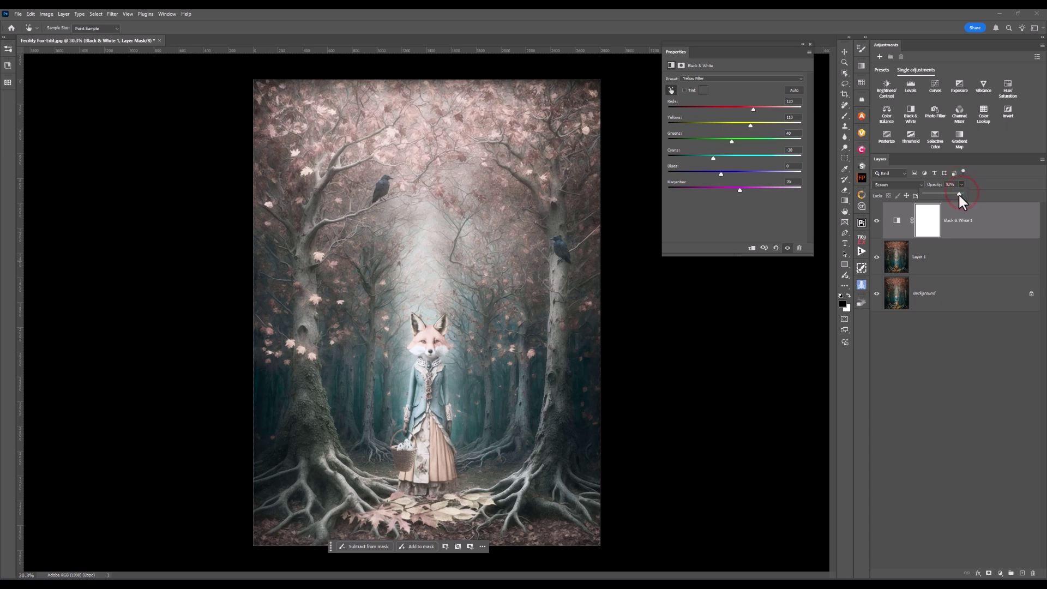
Lower the Screen-blended Black & White 1 layer's opacity to about 40%
drag(949, 195, 949, 195)
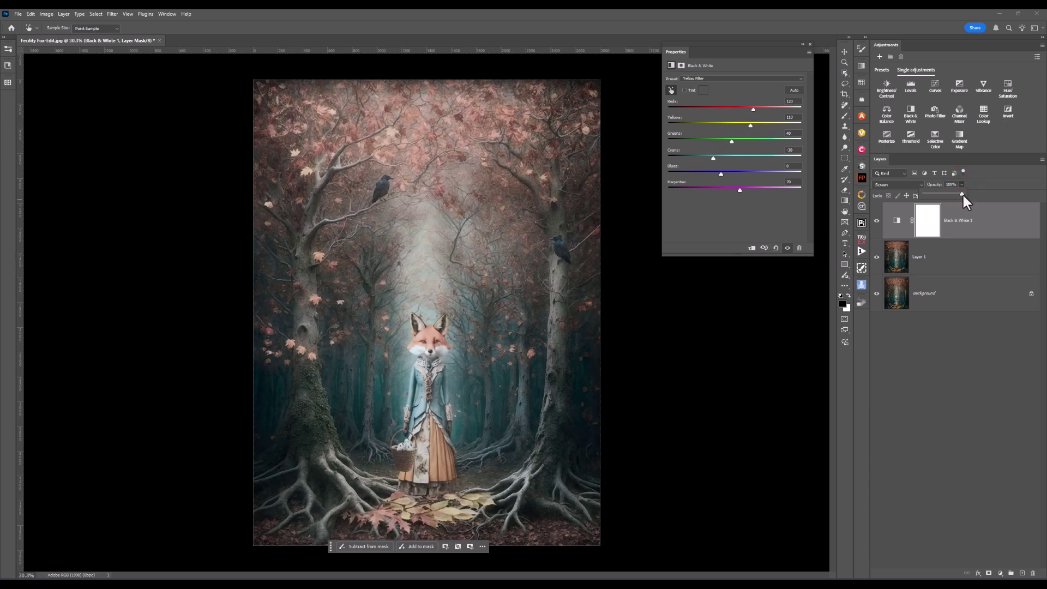
drag(962, 195, 940, 200)
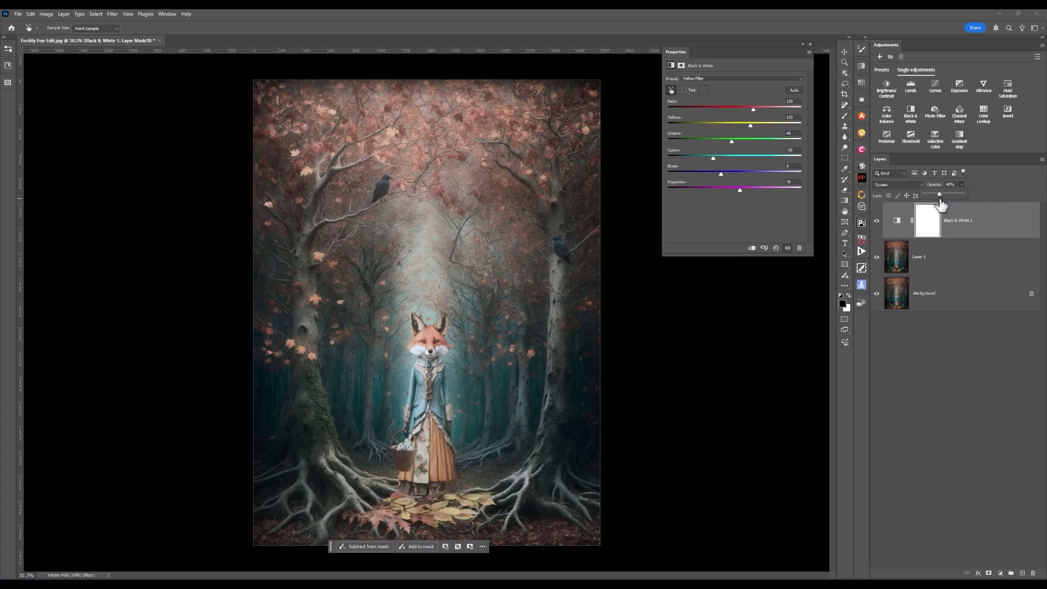
Return Black & White 1 to Normal blend at 100% opacity and apply the Maximum White preset
click(898, 184)
click(899, 185)
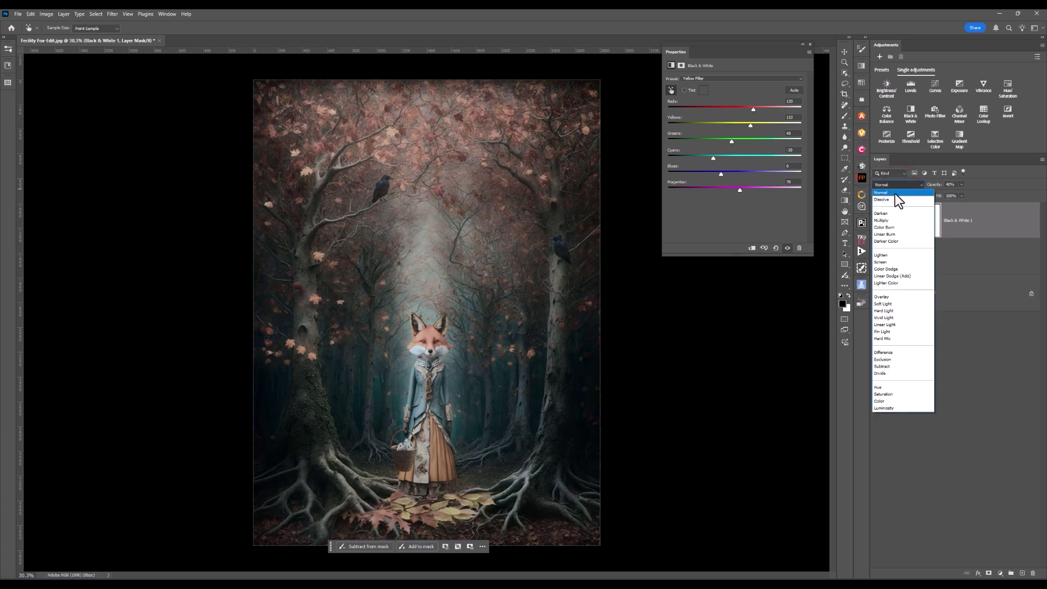
click(894, 194)
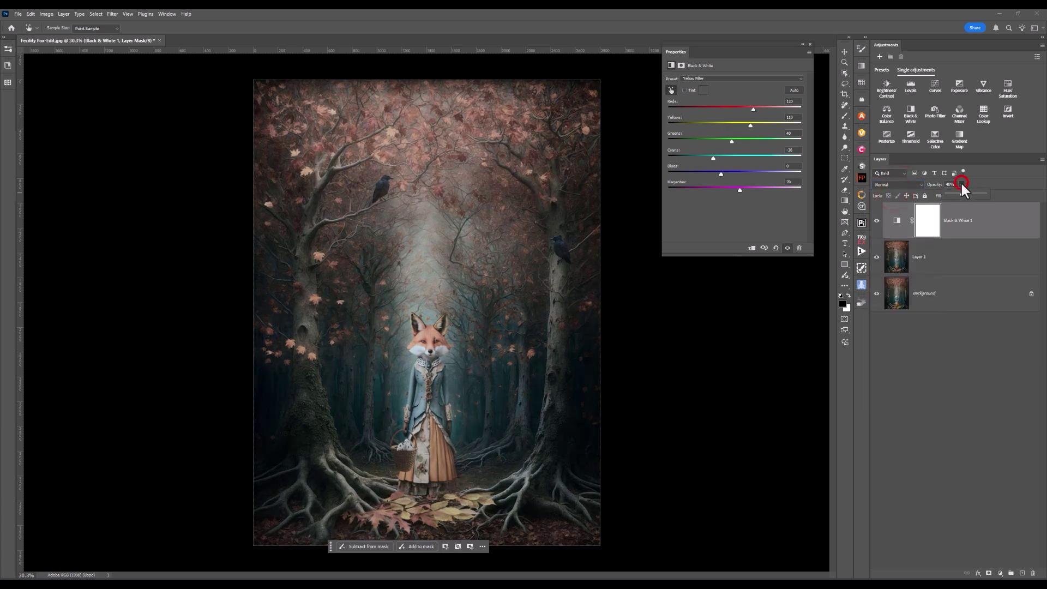
drag(959, 191, 996, 188)
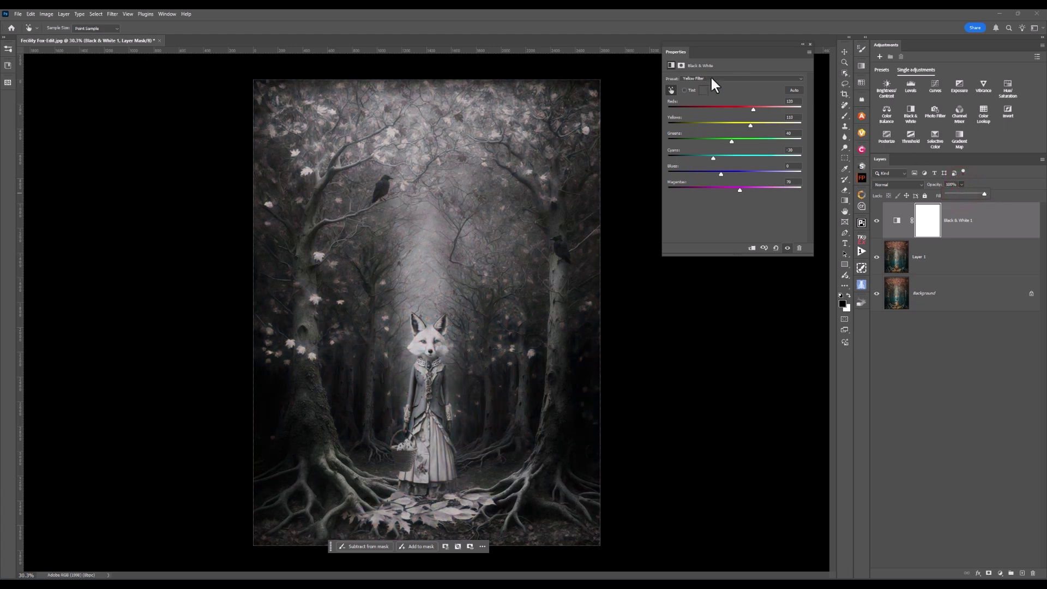
click(800, 77)
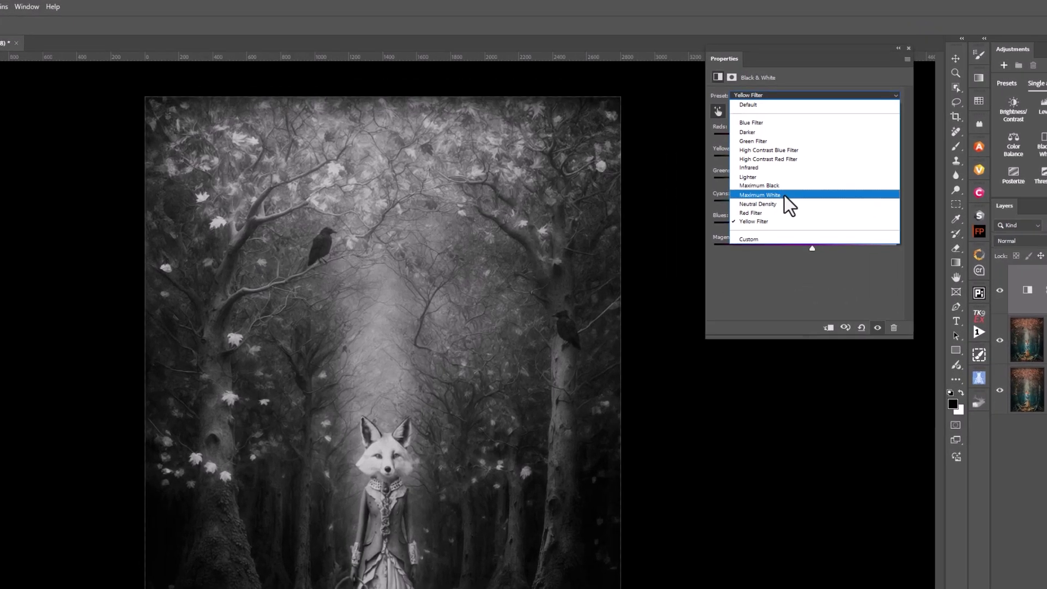
click(784, 195)
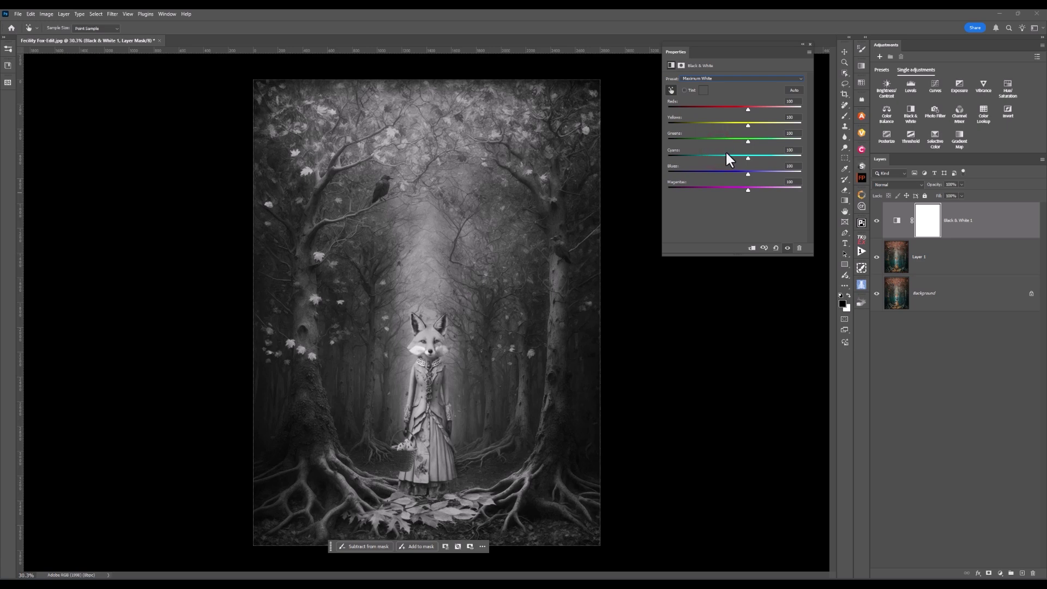
Switch Black & White 1 to Multiply blend and lower its opacity to about 45%
click(902, 184)
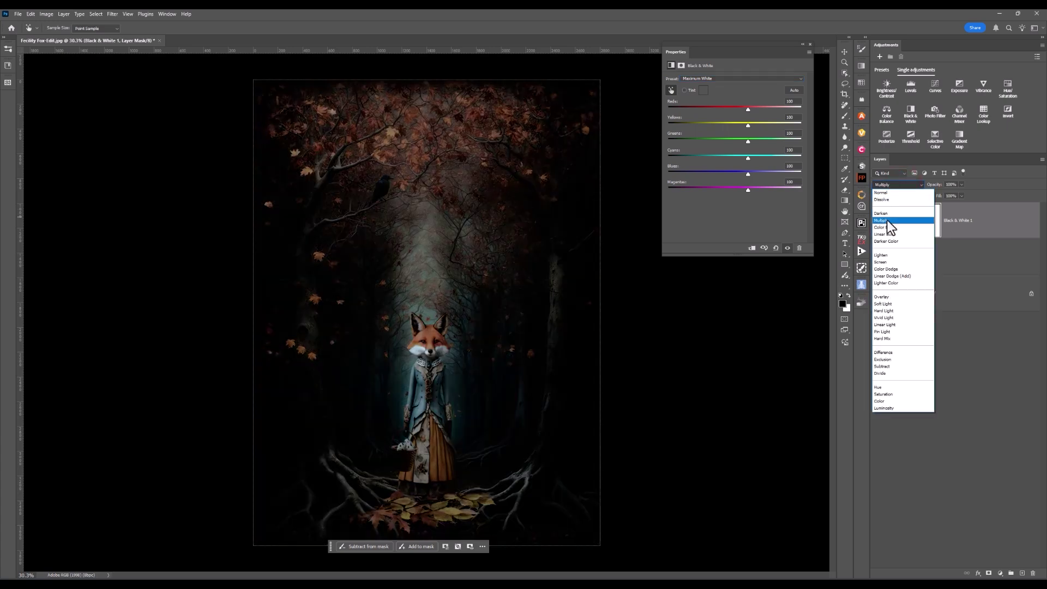
click(888, 221)
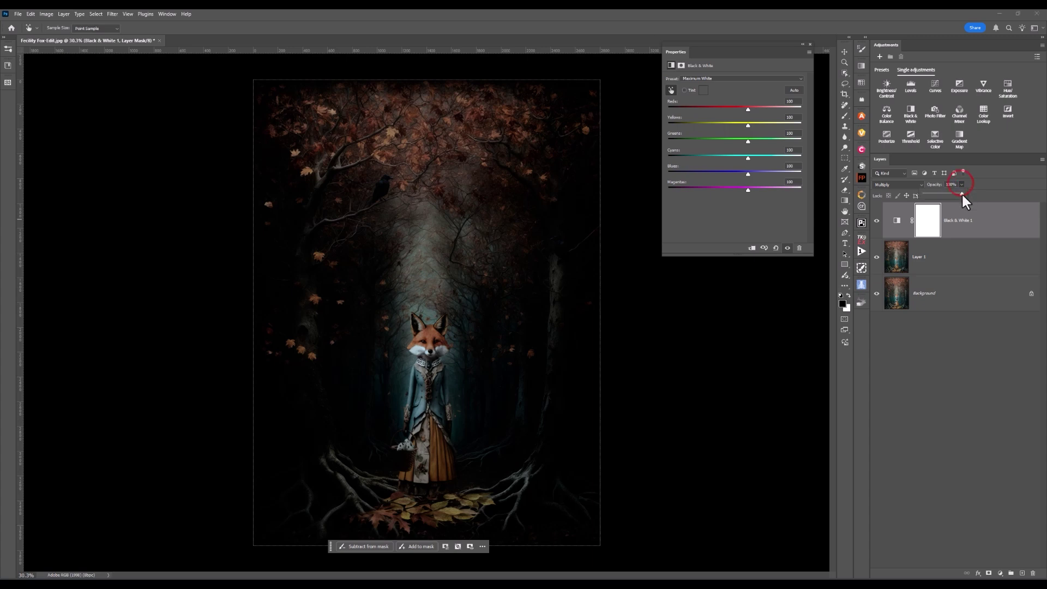
drag(951, 196, 942, 195)
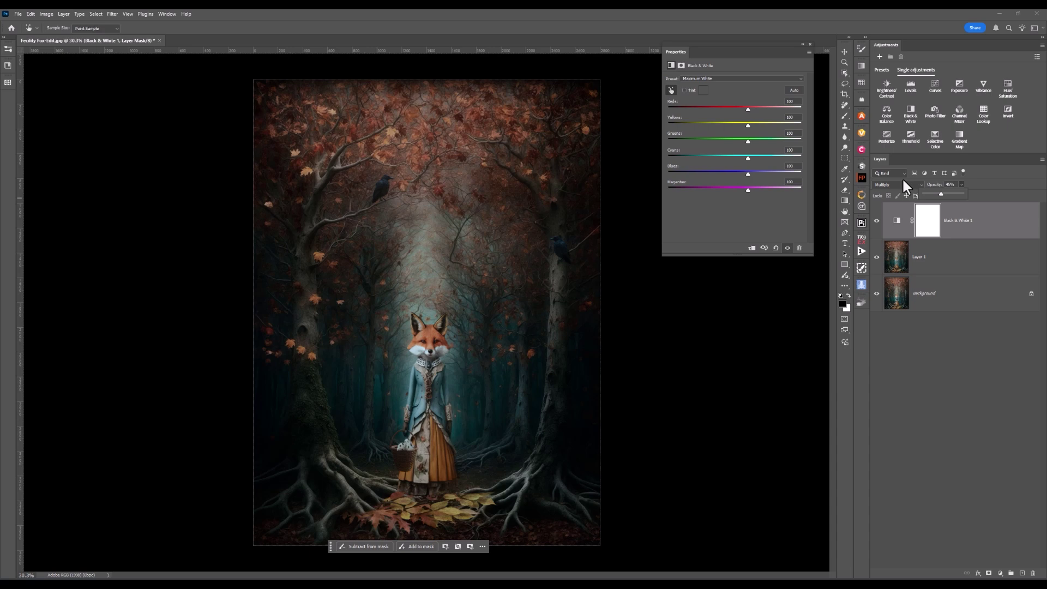
Apply the Maximum Black preset to Black & White 1, toggling its visibility to compare before and after
click(877, 220)
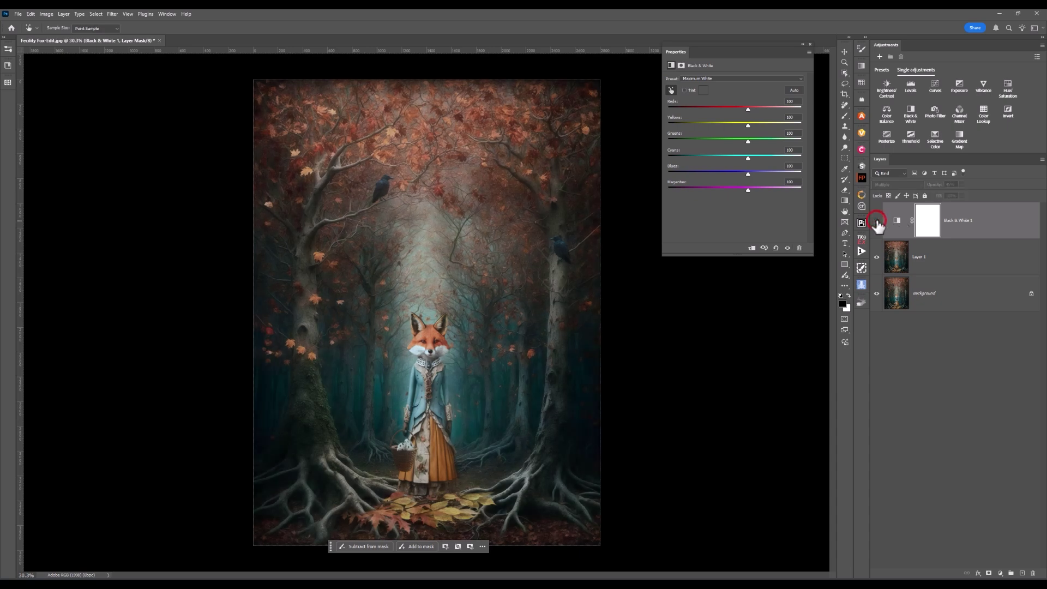
click(876, 222)
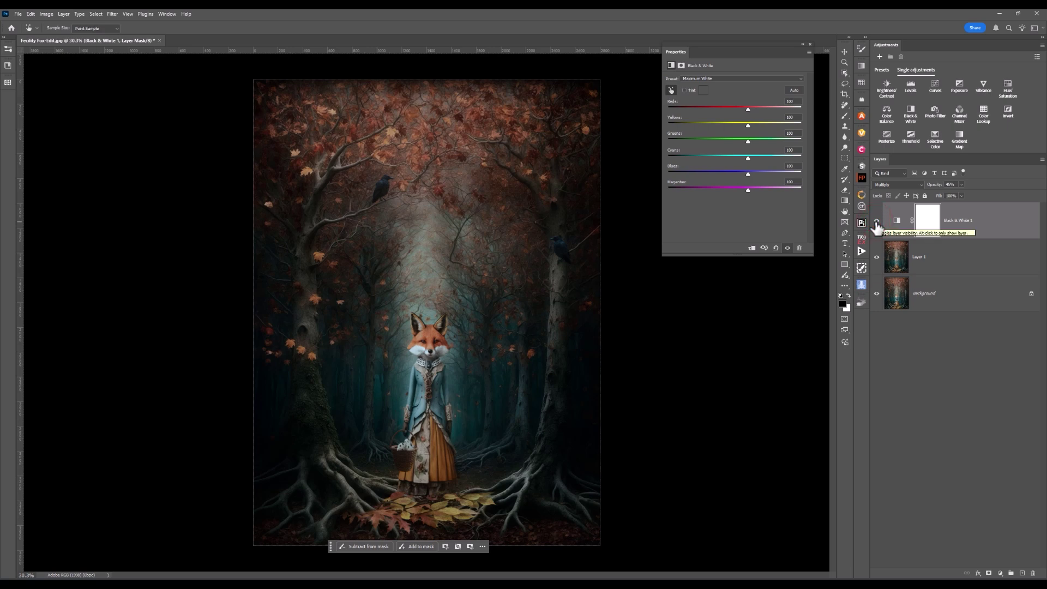
click(759, 77)
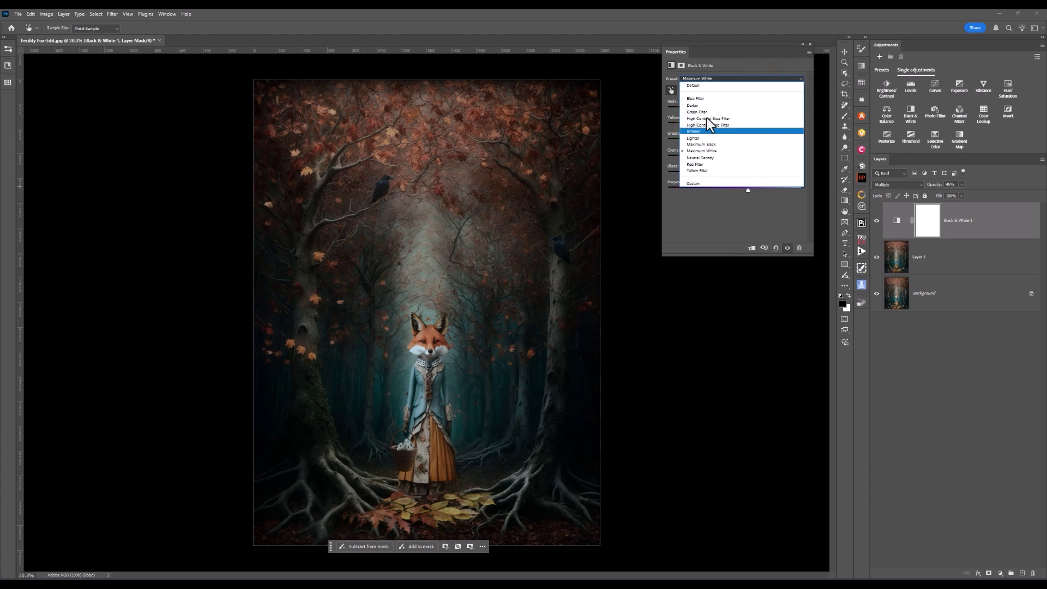
click(704, 143)
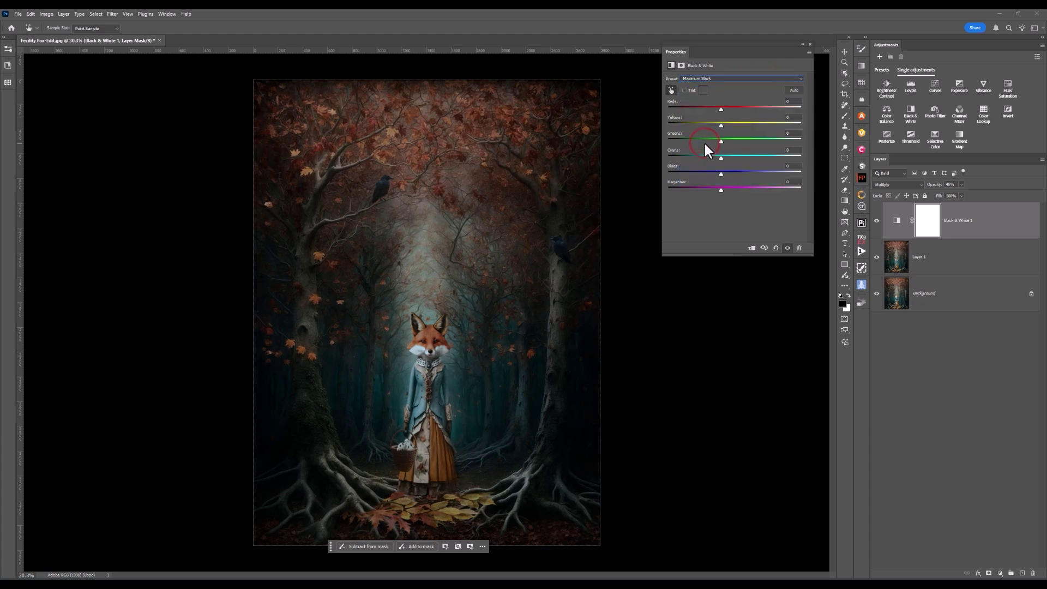
click(876, 221)
click(877, 220)
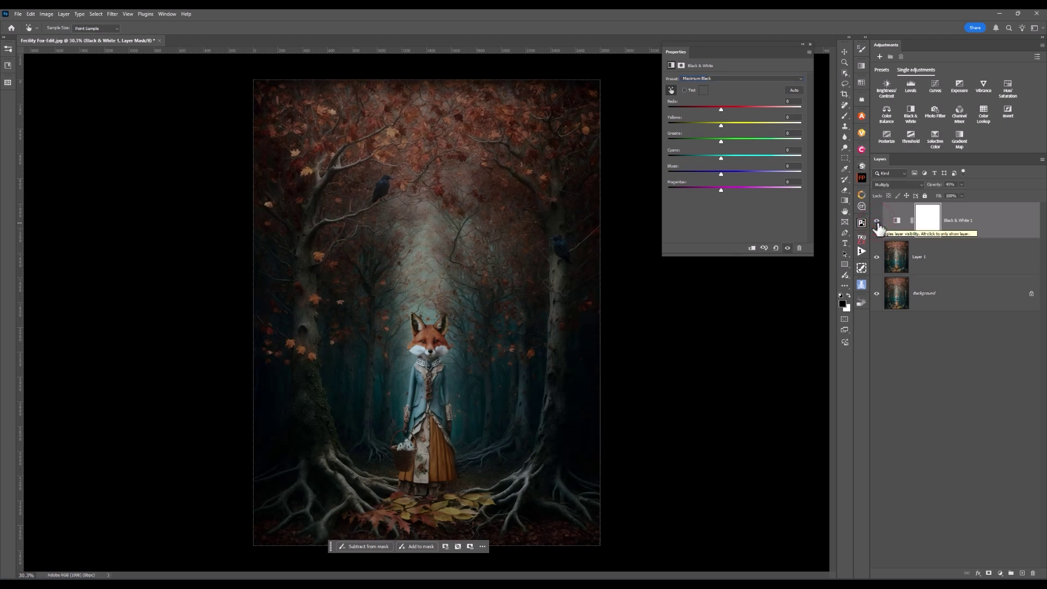